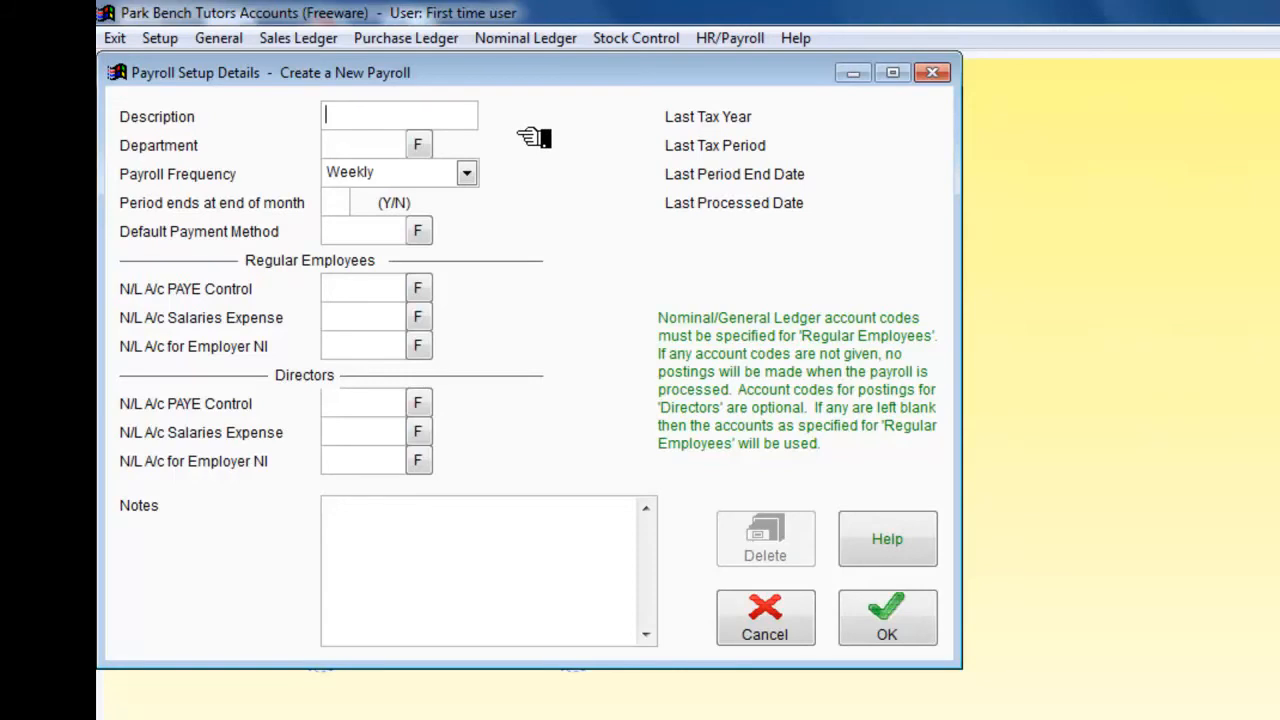
Step: Describe the new payroll as Weekly and set period ends at end of month to N
text(Weekly)
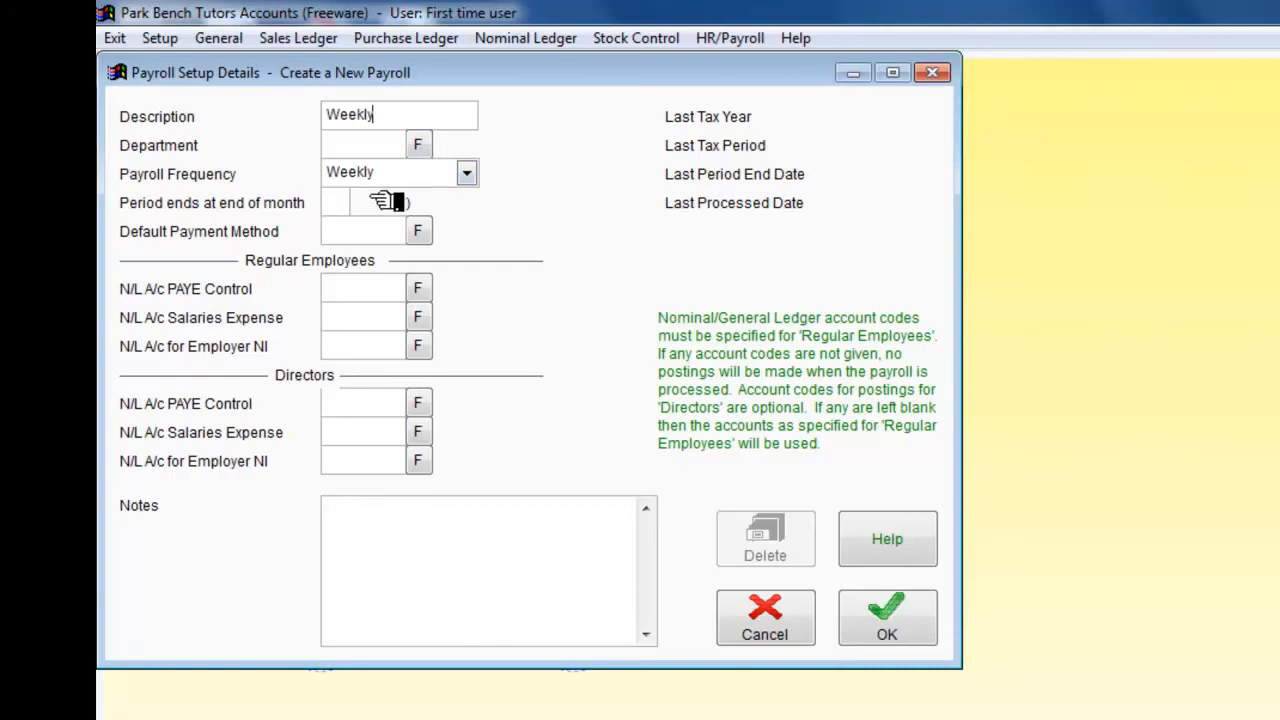
click(336, 202)
text(N)
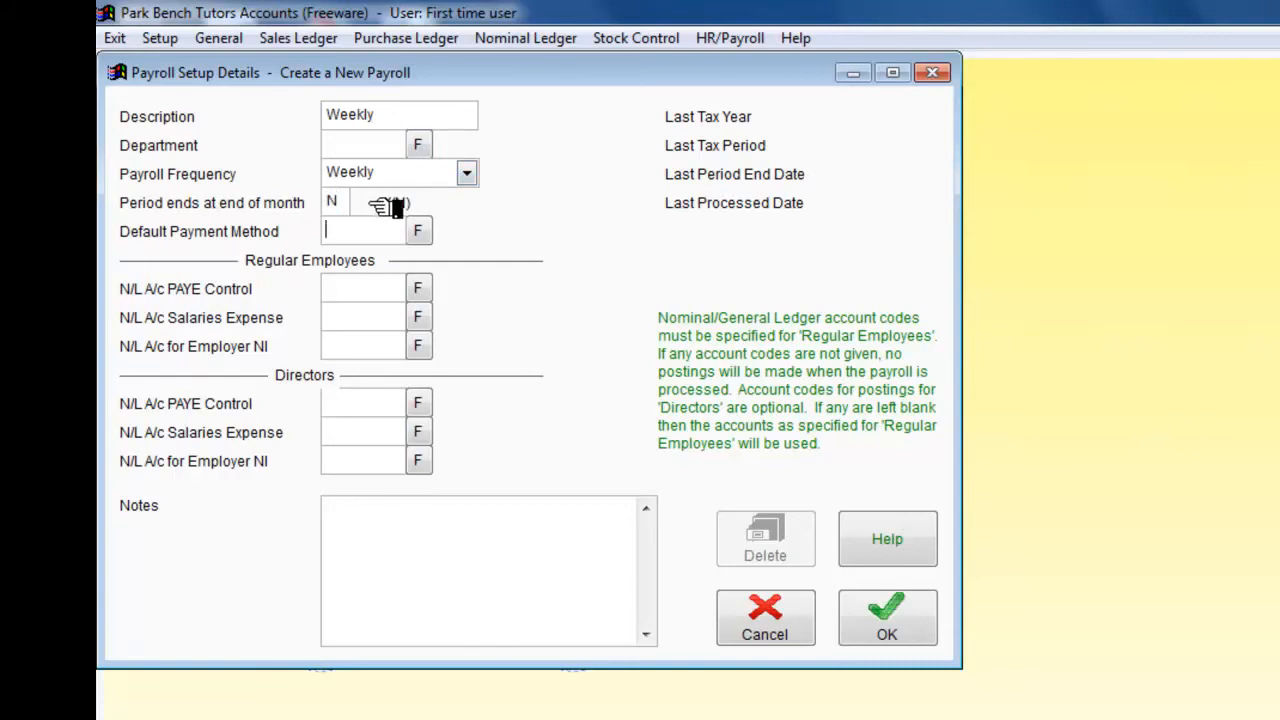
Step: Choose Cheque as the payroll's default payment method
click(420, 231)
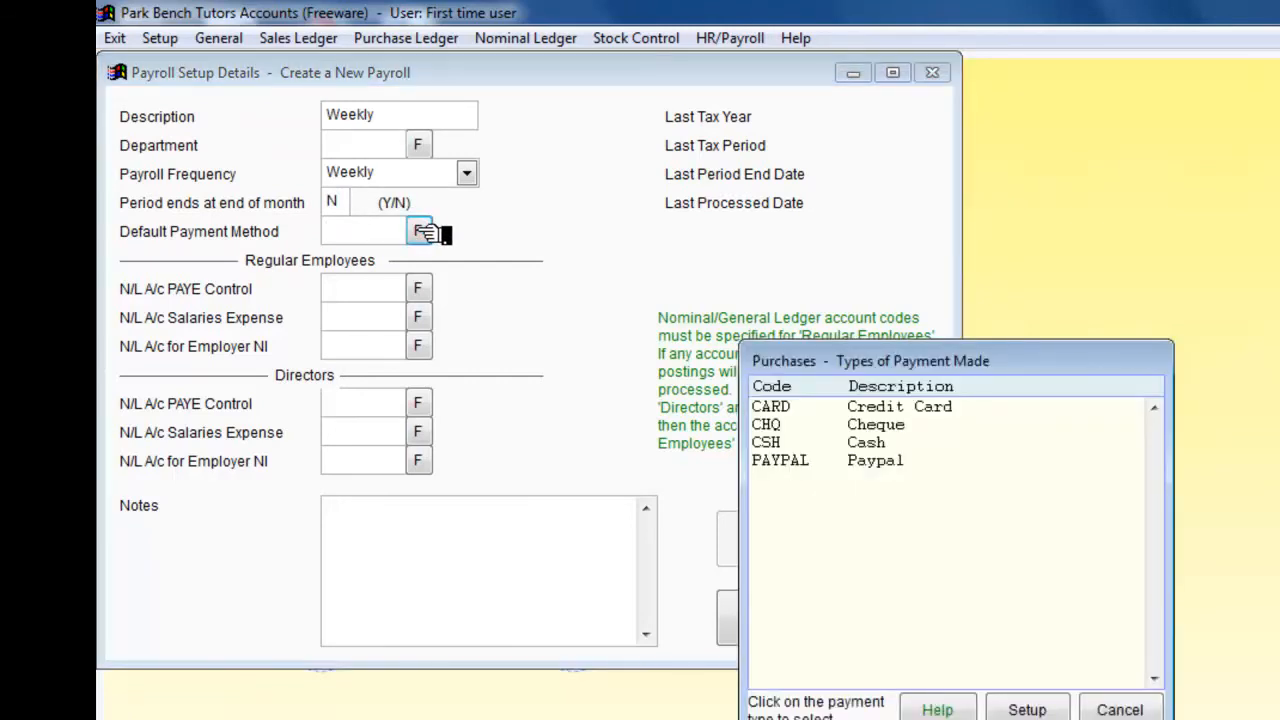
click(890, 428)
click(897, 428)
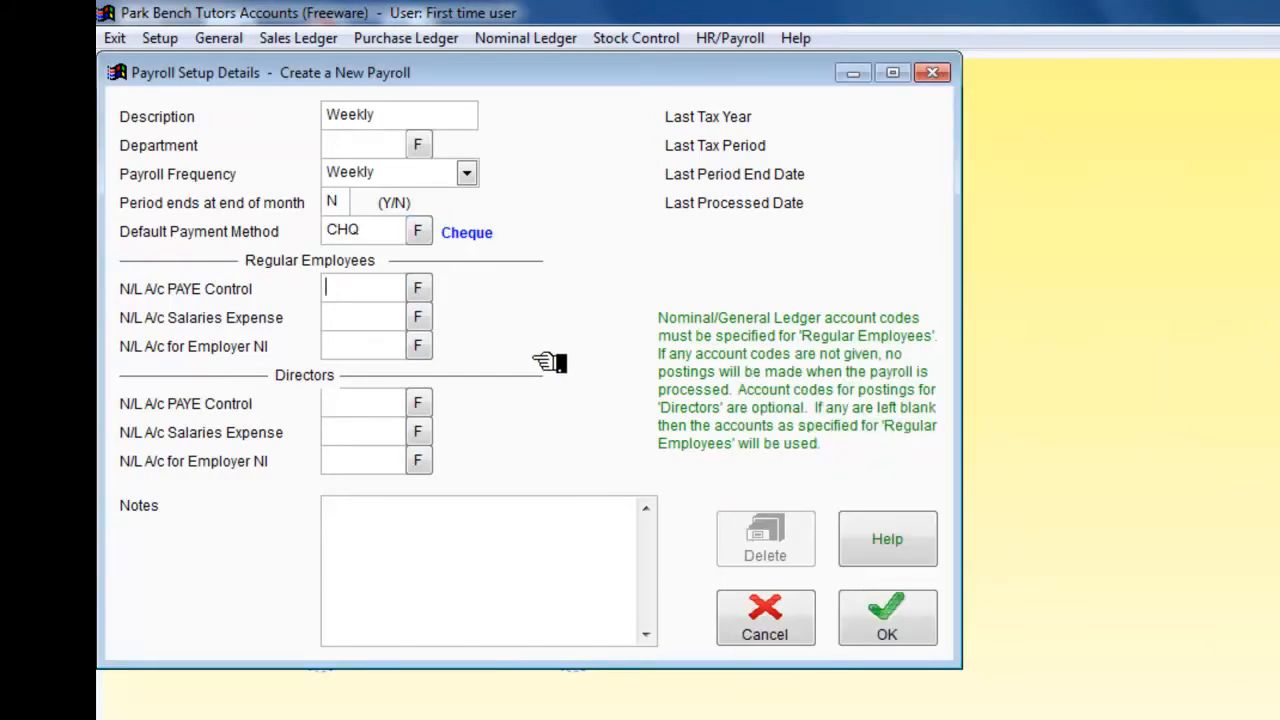
Step: Assign nominal account 2500 as the regular employees' PAYE control and 7100 as the salaries expense account
click(420, 289)
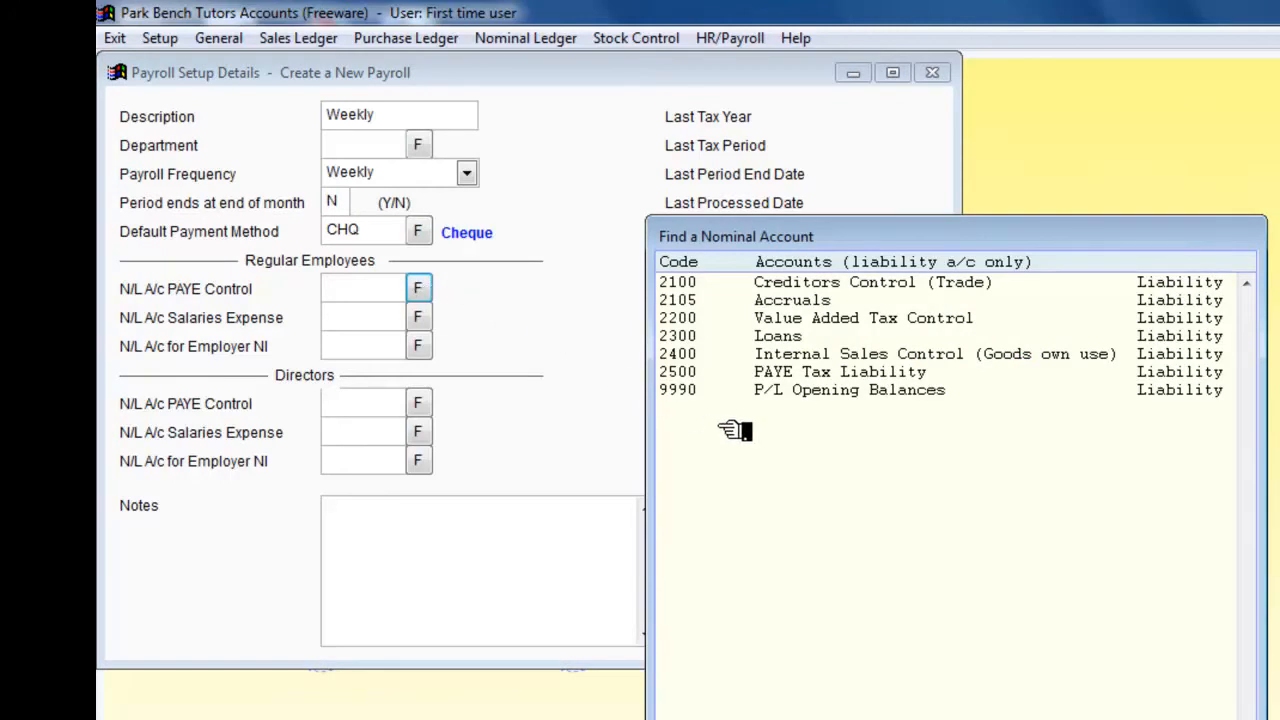
double_click(790, 376)
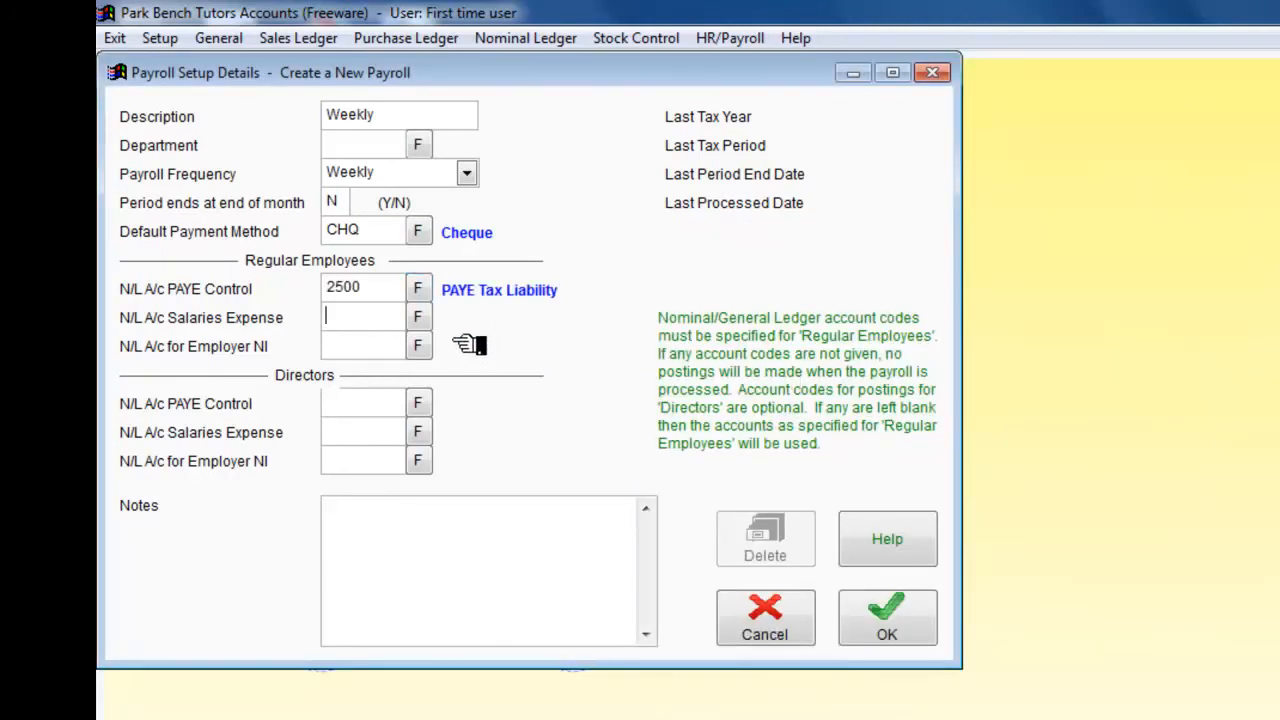
click(420, 318)
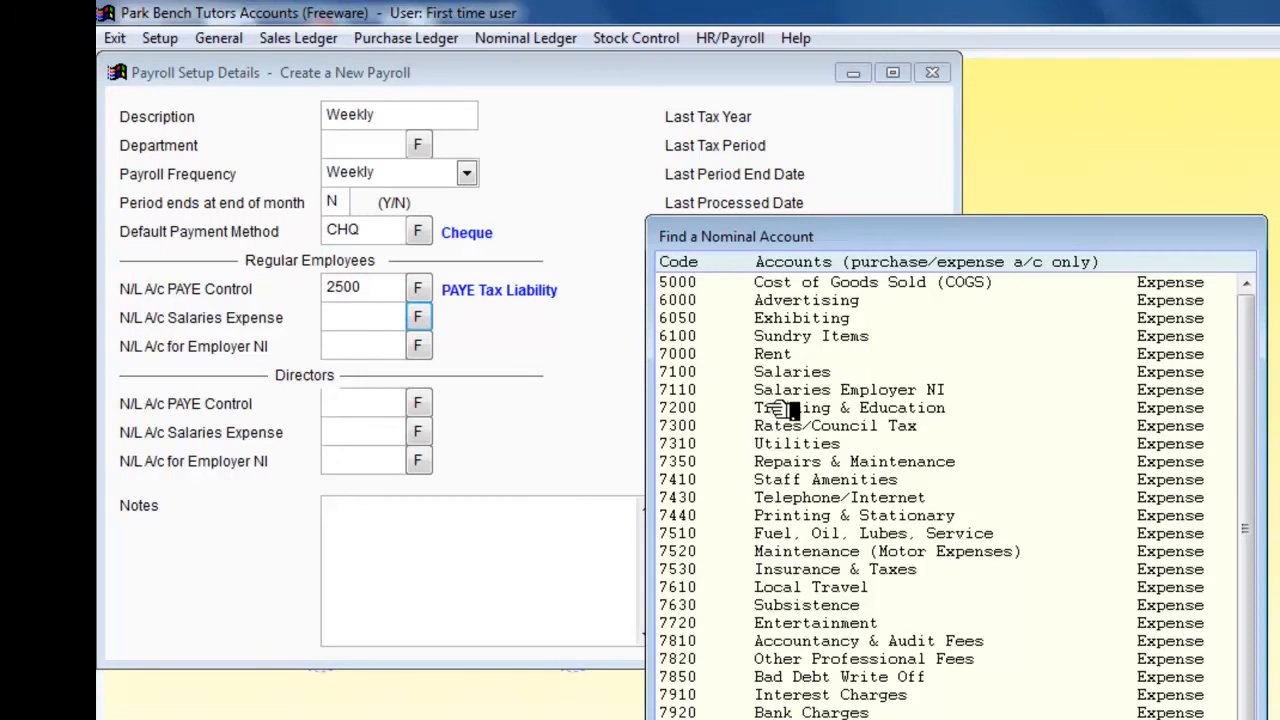
double_click(783, 378)
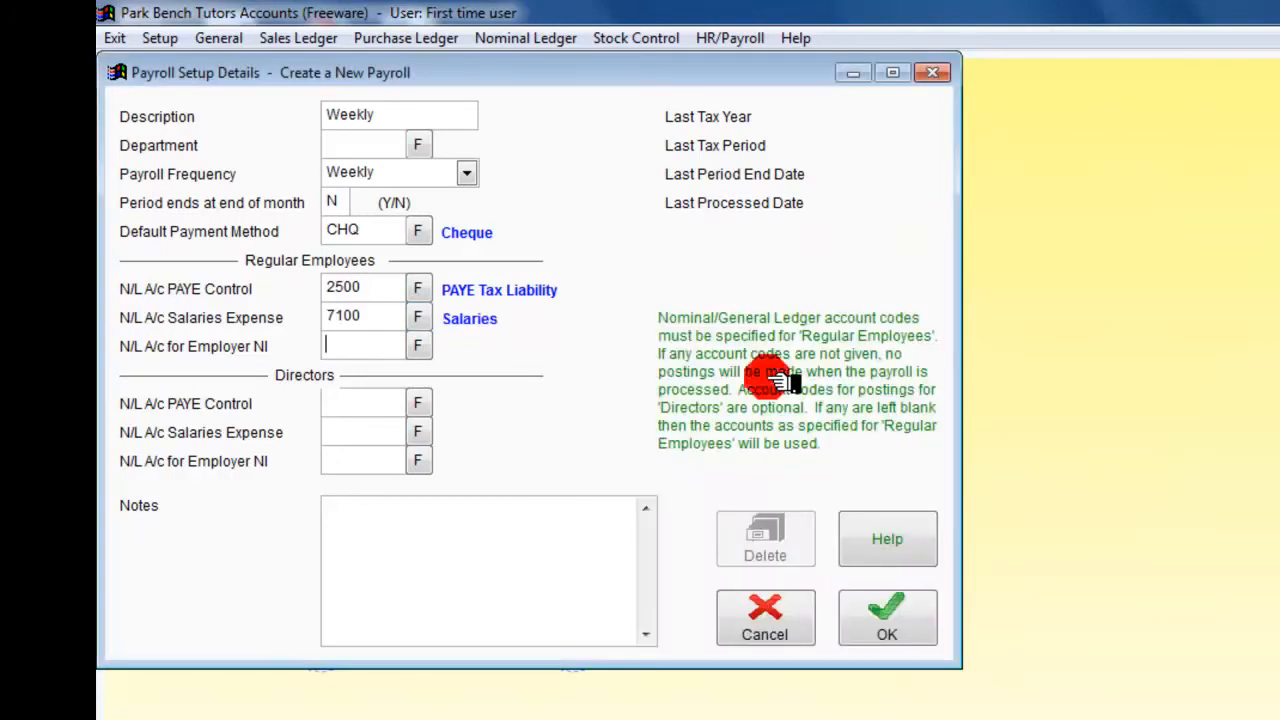
Step: Assign nominal account 7110 for employer NI and save the new Weekly payroll
click(420, 346)
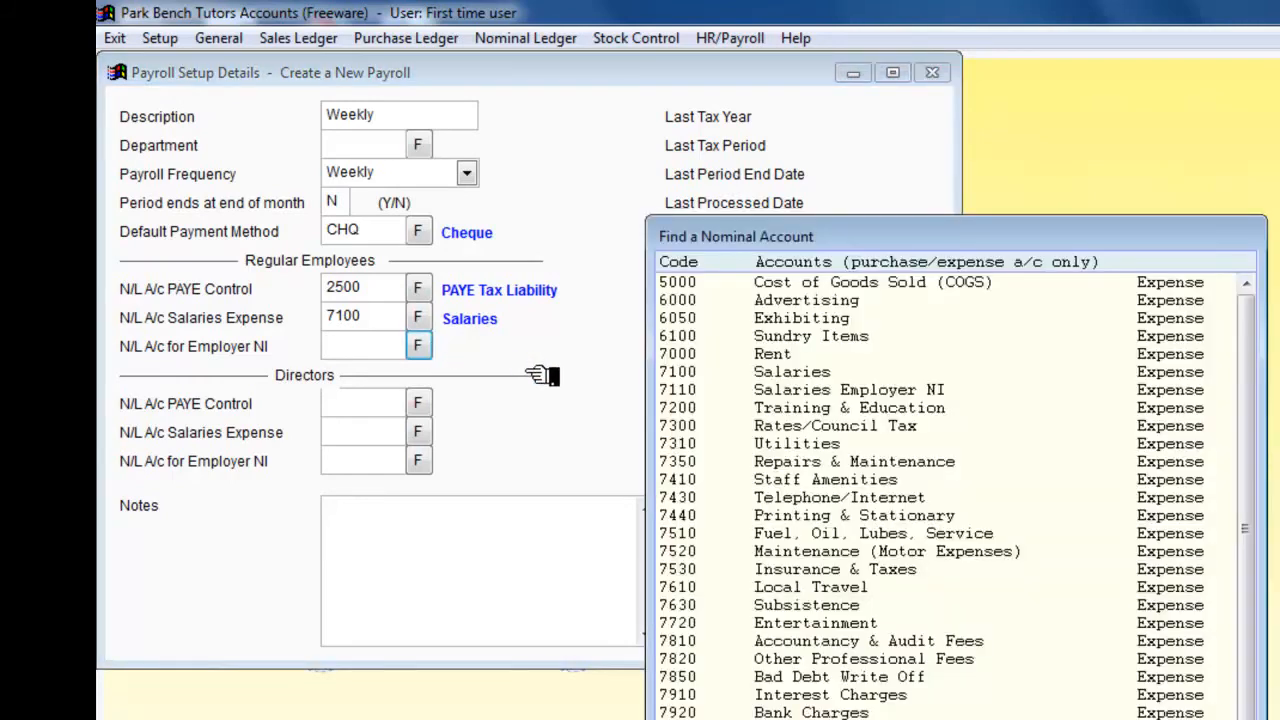
double_click(810, 393)
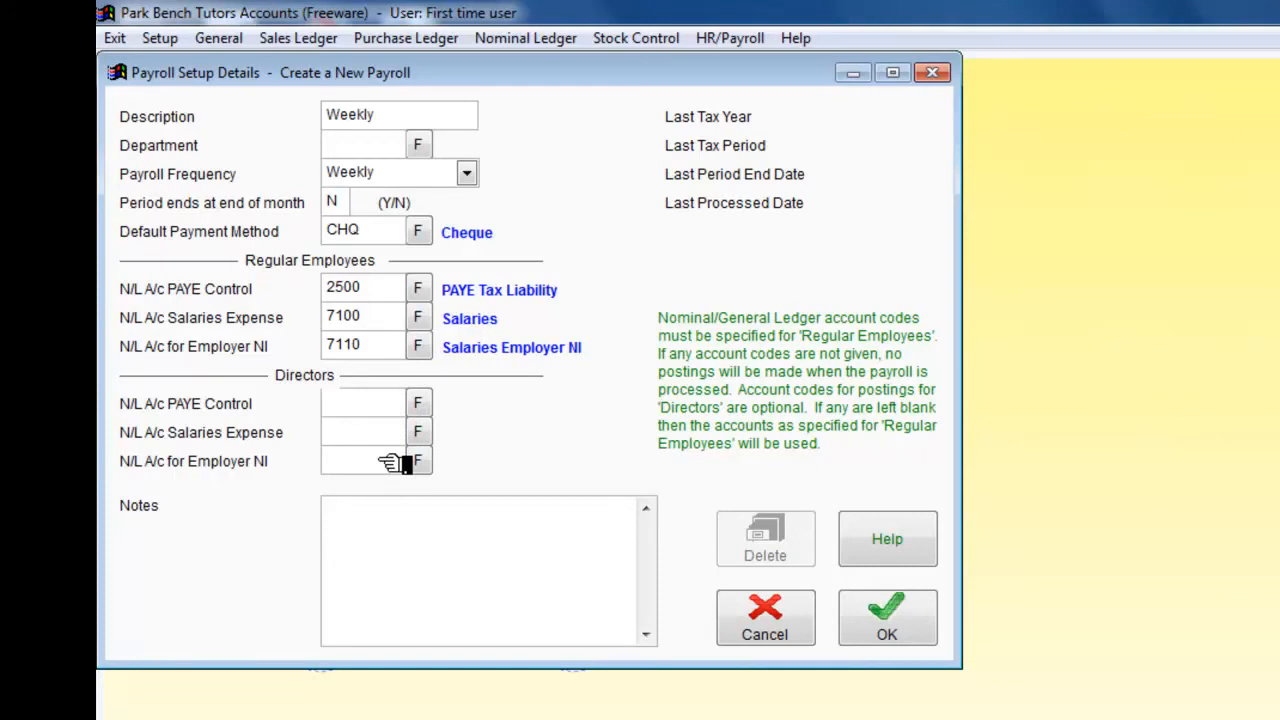
click(888, 616)
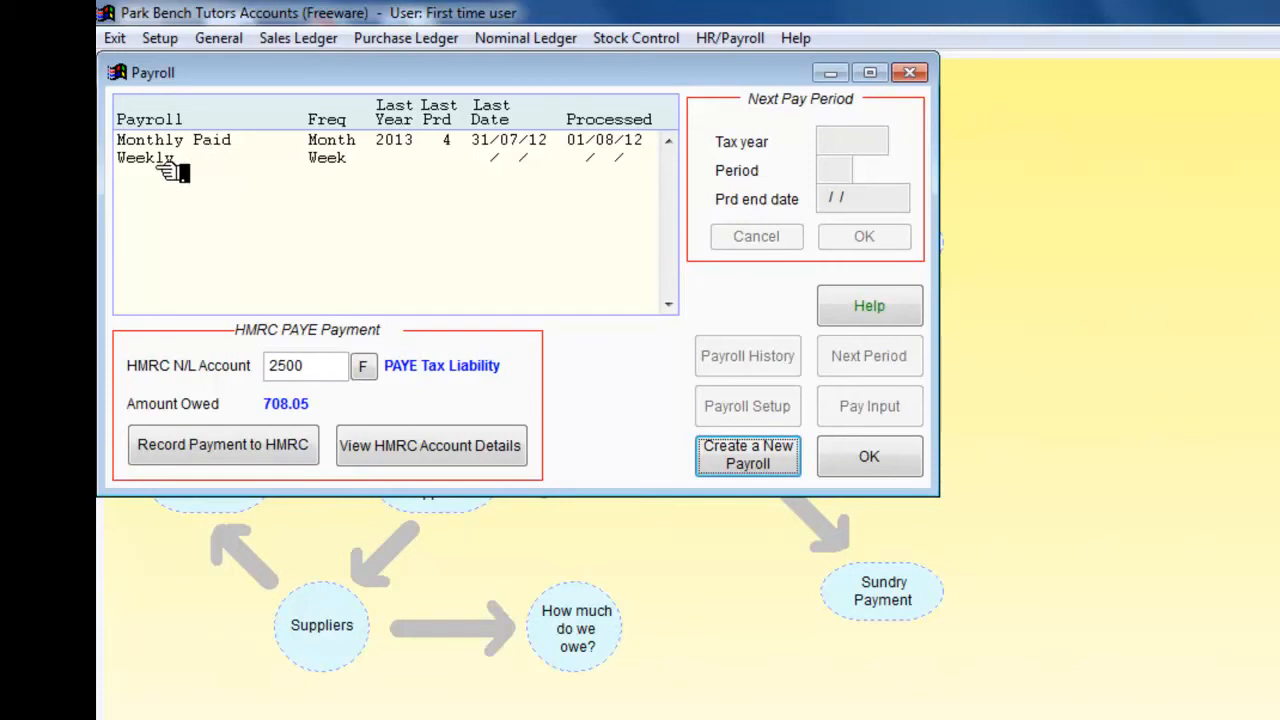
Step: Advance the Monthly Paid payroll to its next pay period, accepting tax year 2013, period 5 ending 31/08/2012
click(205, 143)
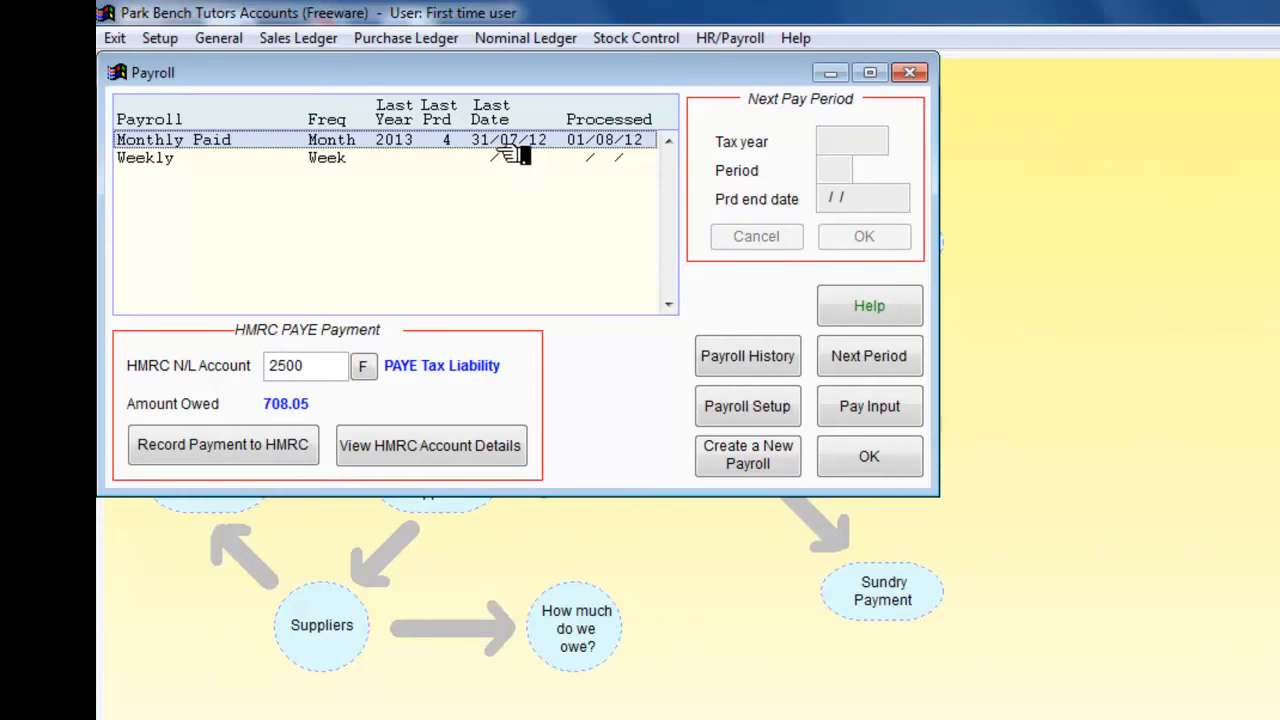
click(870, 357)
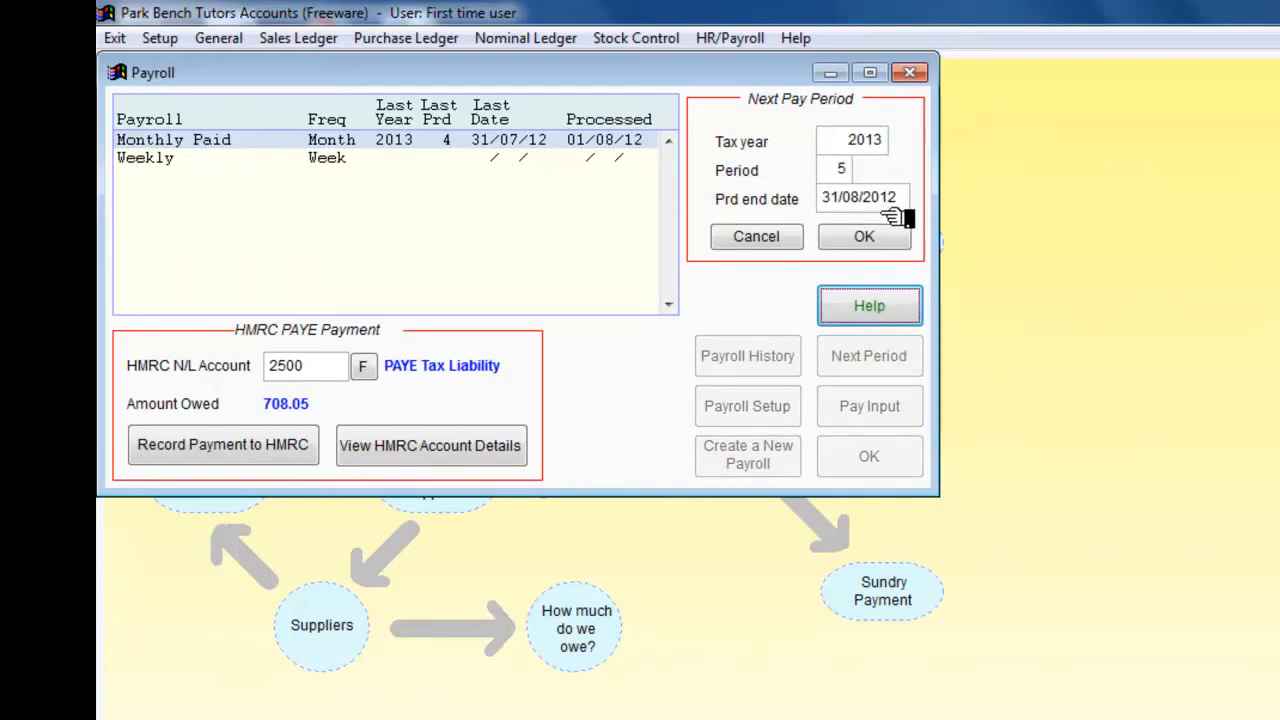
click(866, 240)
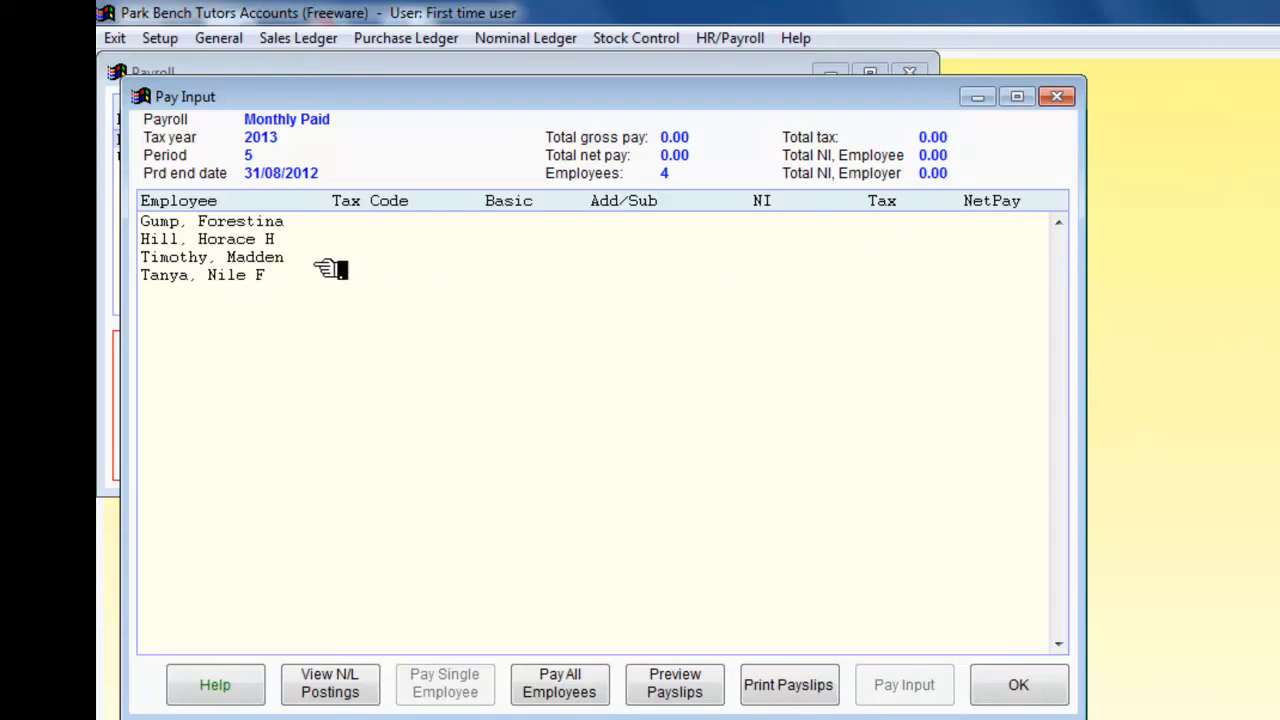
Step: Open the second employee's pay input for this period and save it unchanged
click(265, 243)
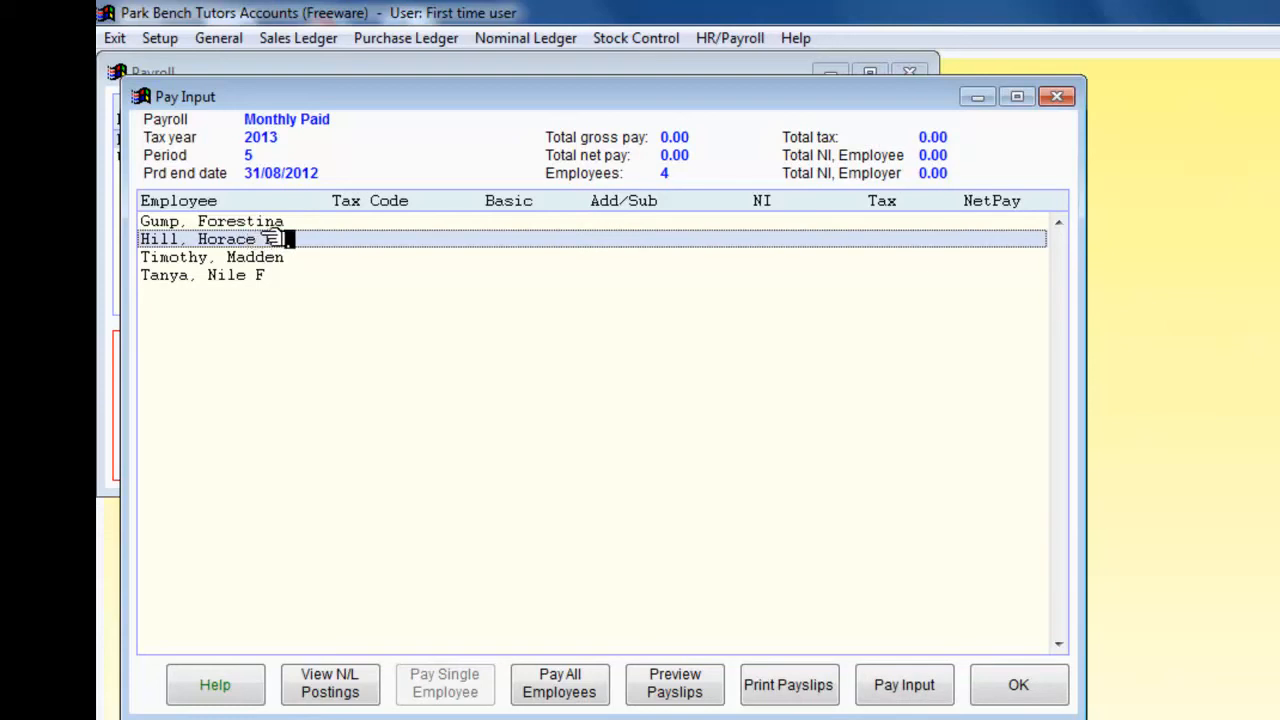
click(905, 685)
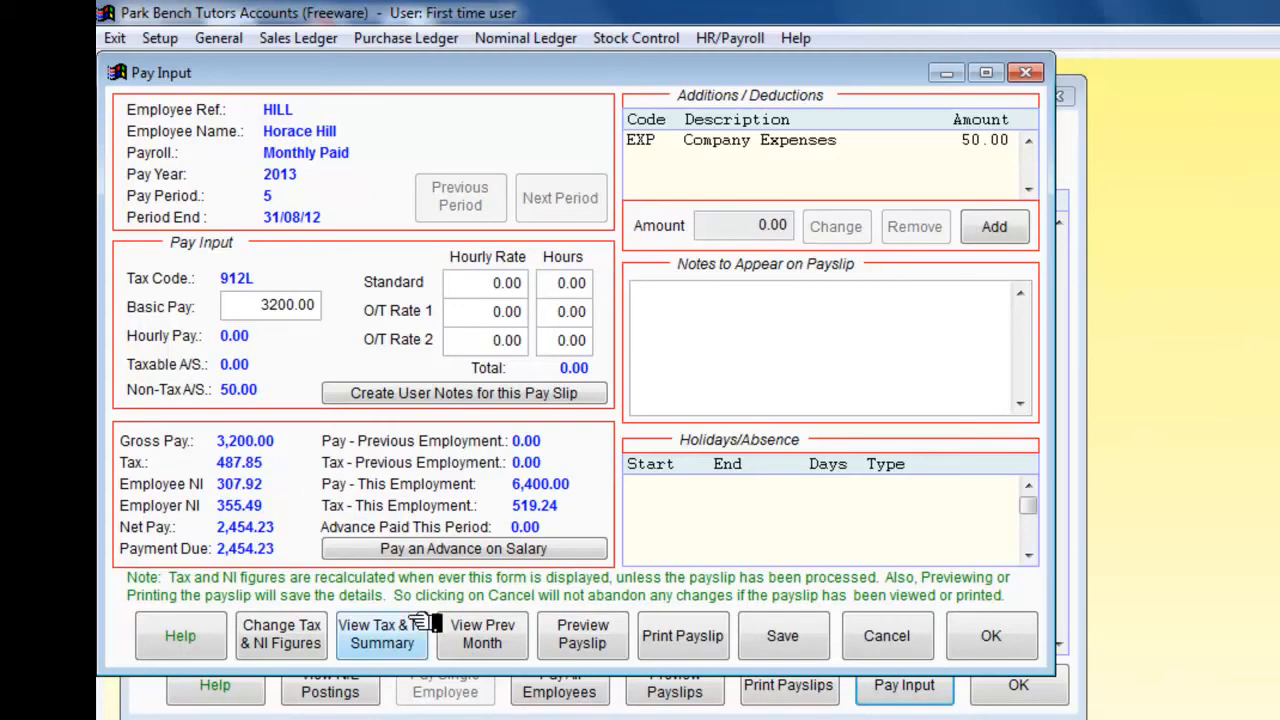
click(790, 638)
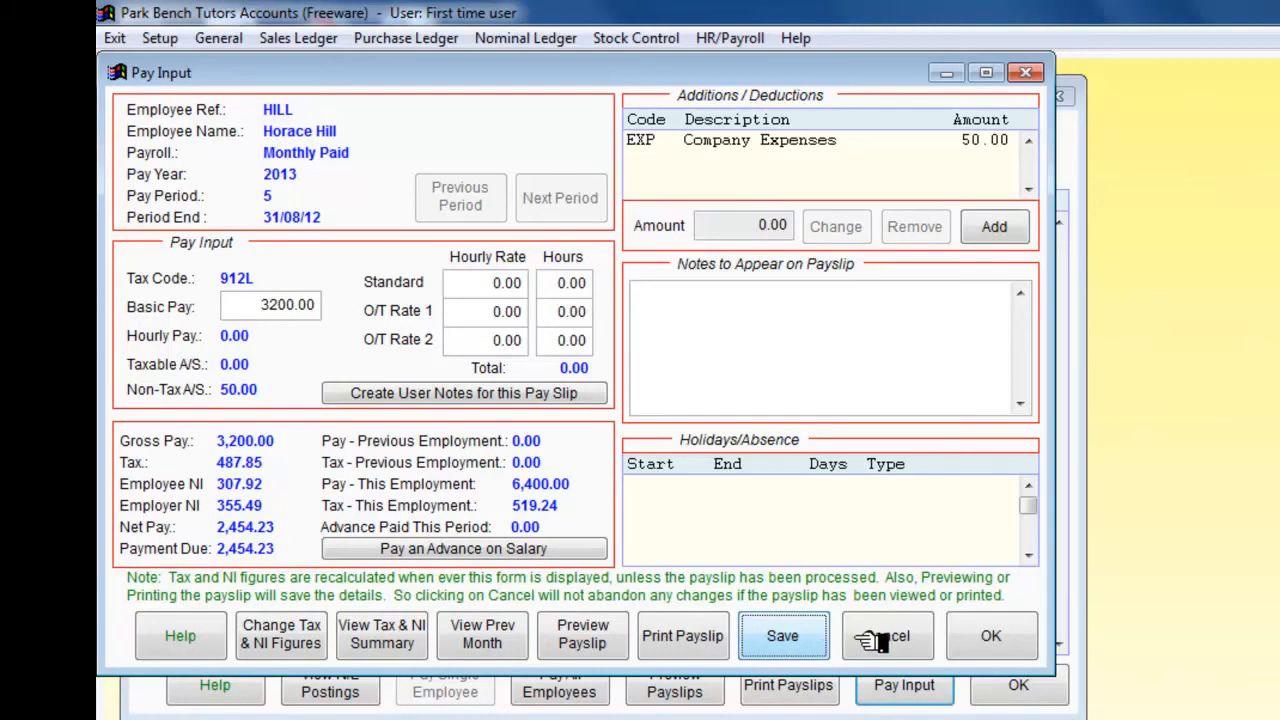
click(990, 640)
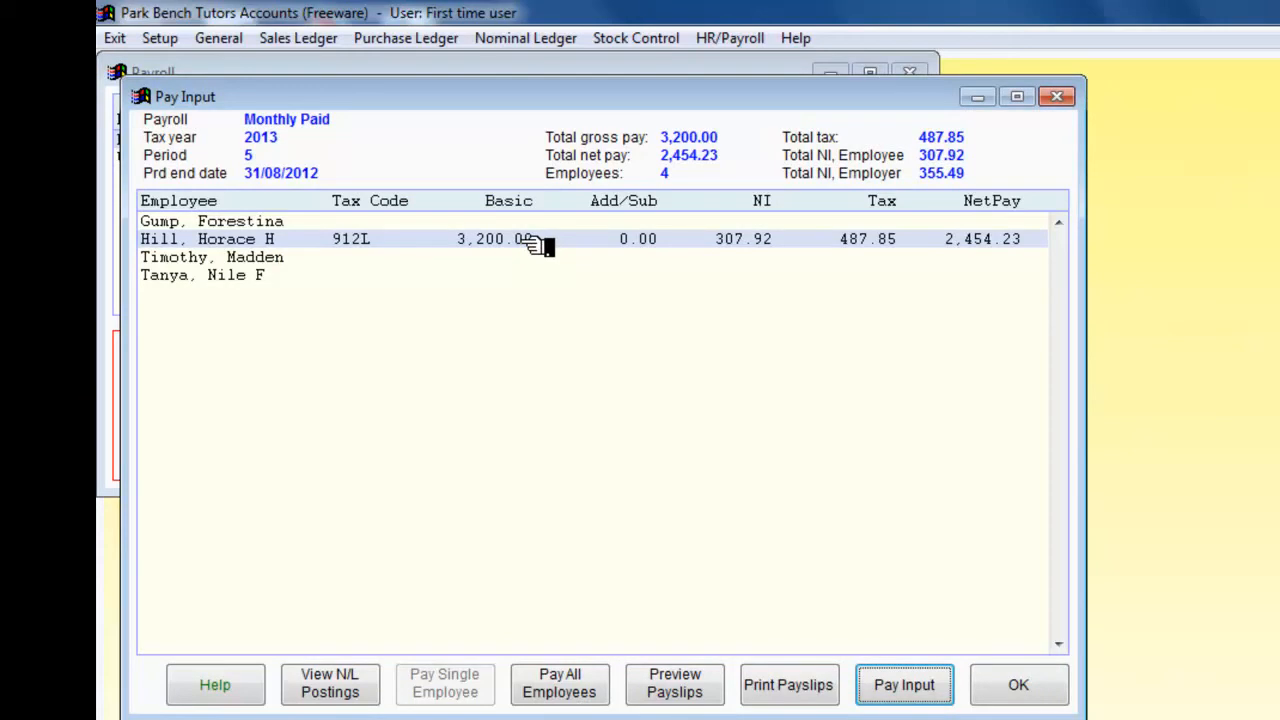
Step: Open the fourth employee's pay input for this period and save it unchanged
click(258, 280)
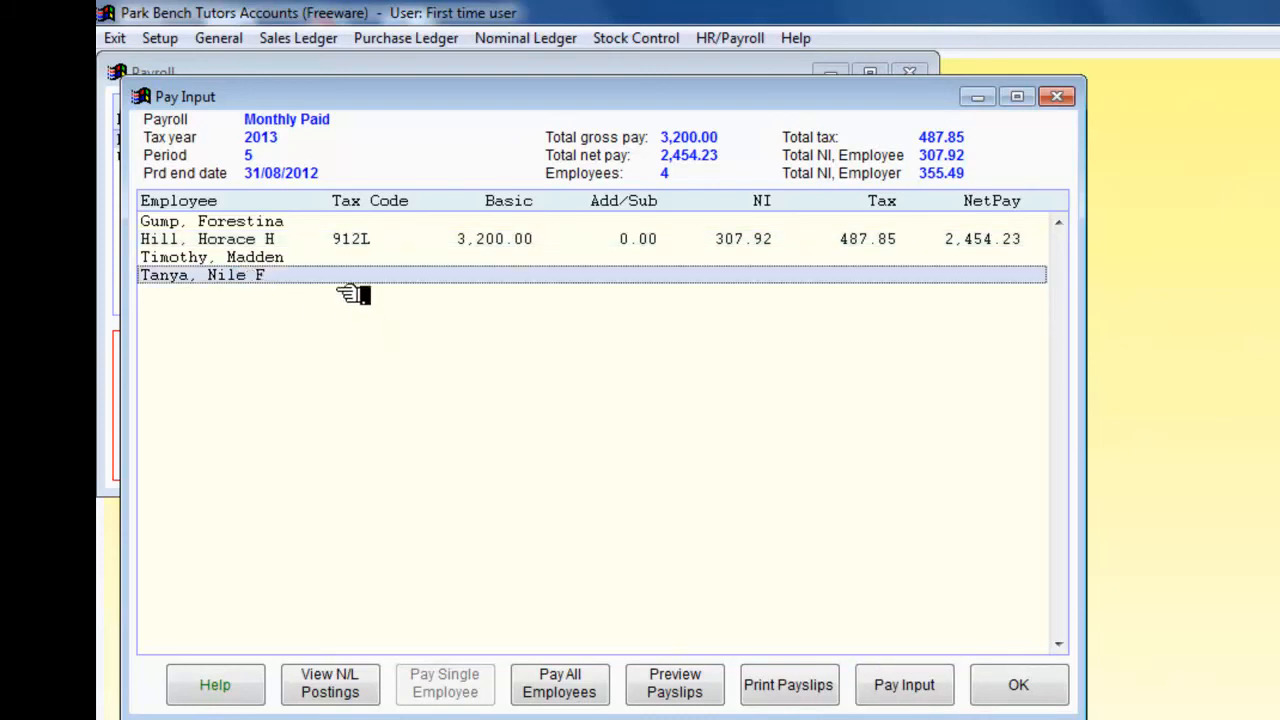
click(905, 685)
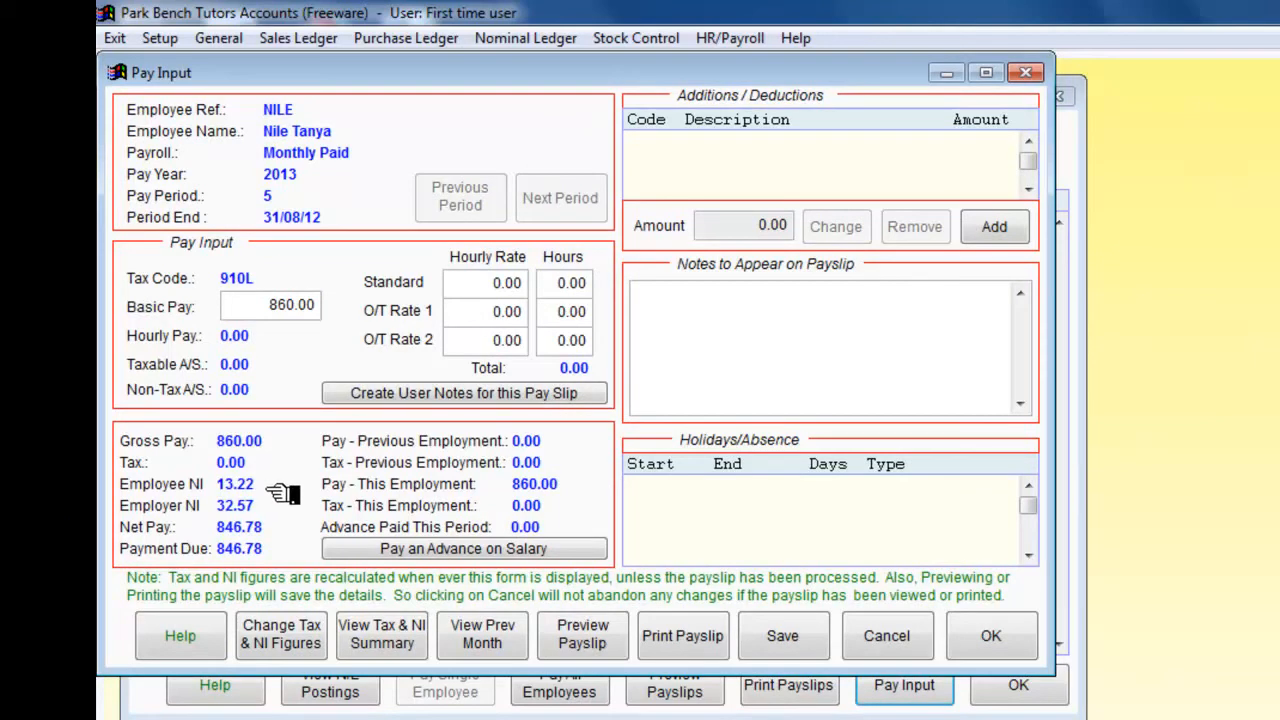
click(788, 636)
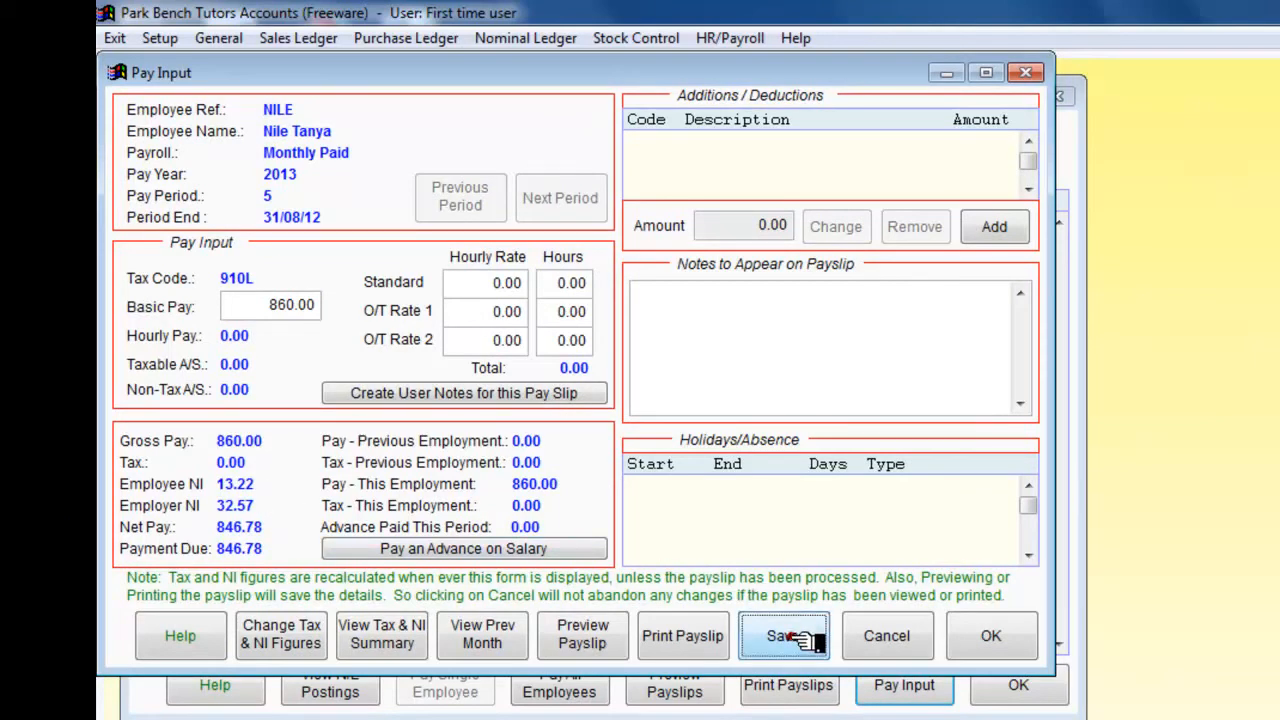
click(985, 645)
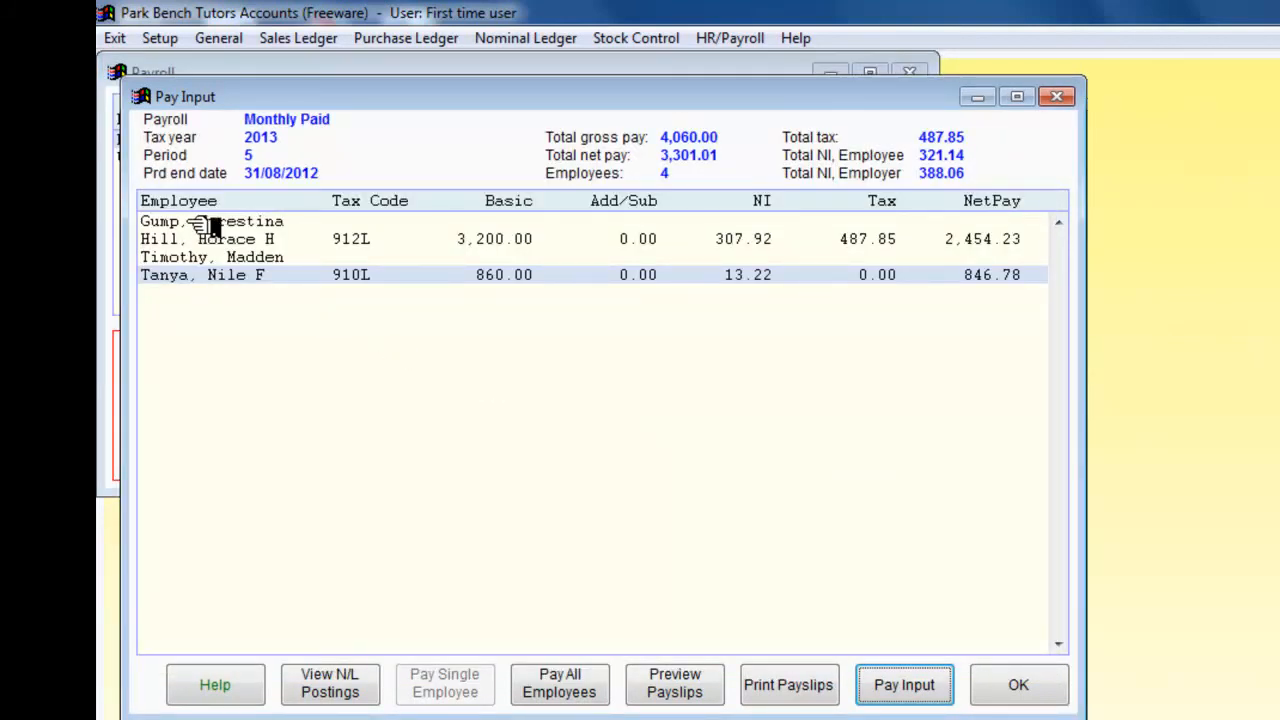
Step: Open the first employee's pay input, set the standard hours to 35, and save
click(228, 224)
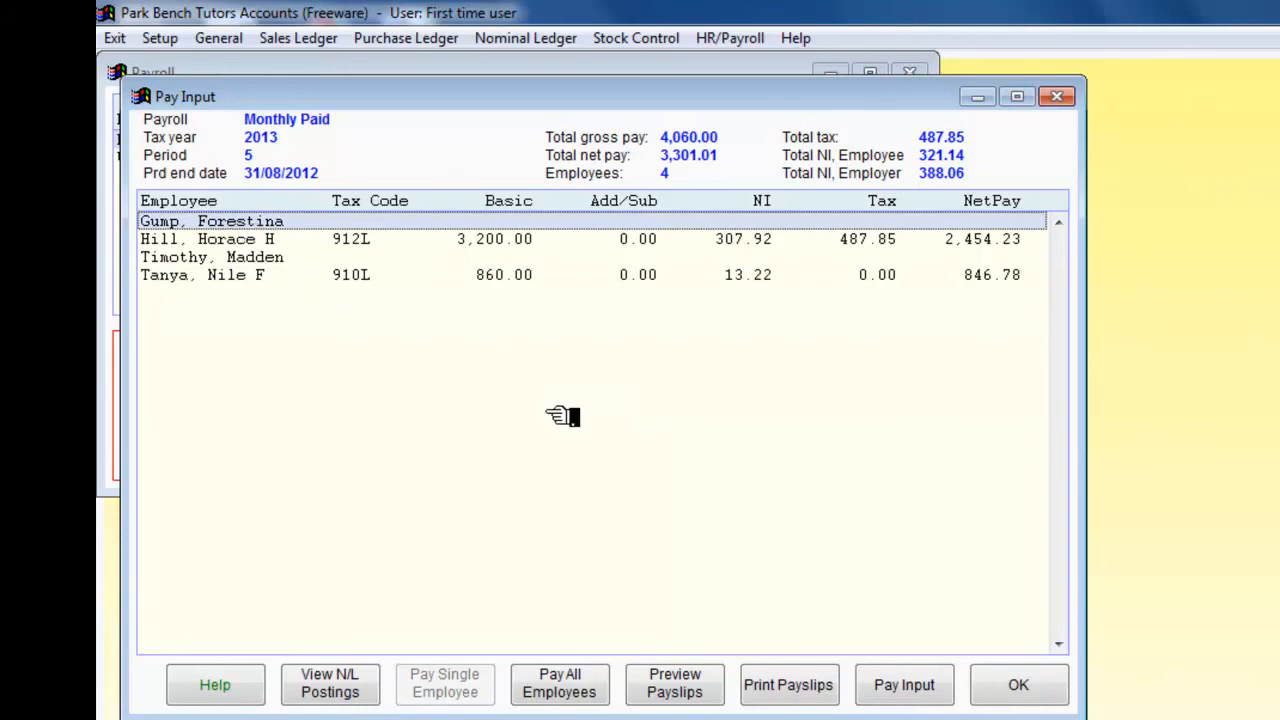
click(905, 686)
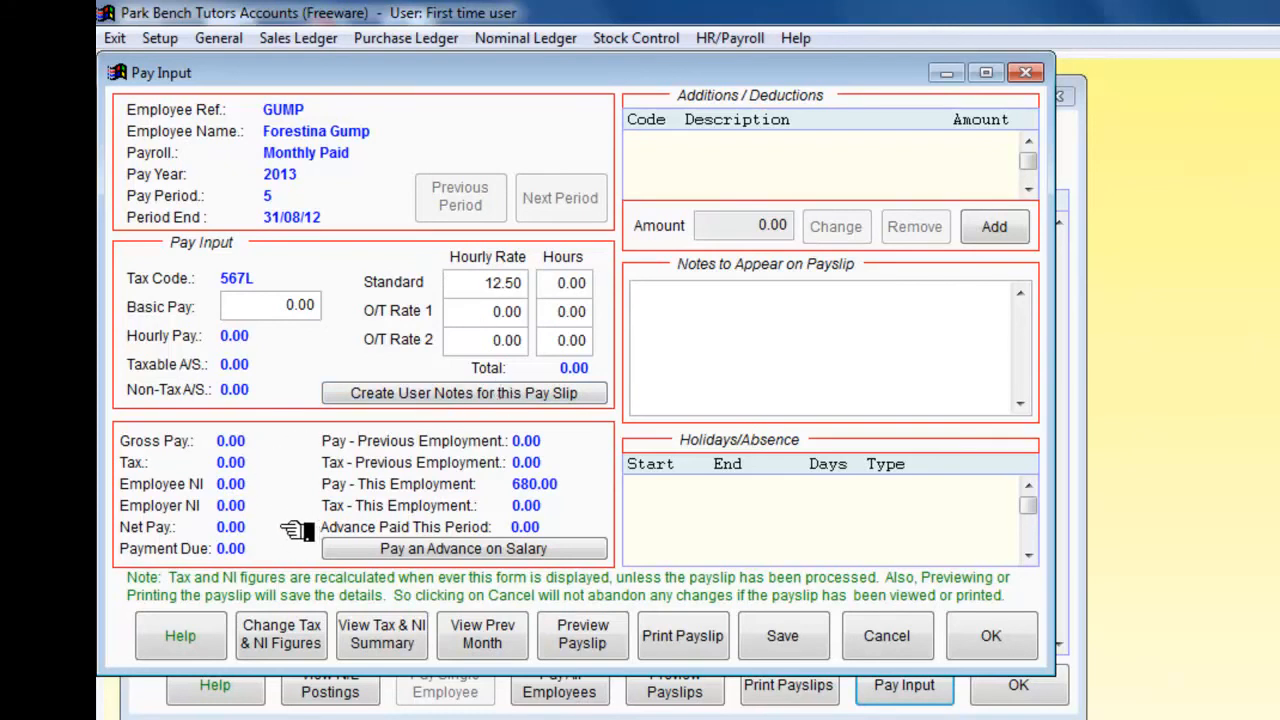
click(552, 284)
text(3)
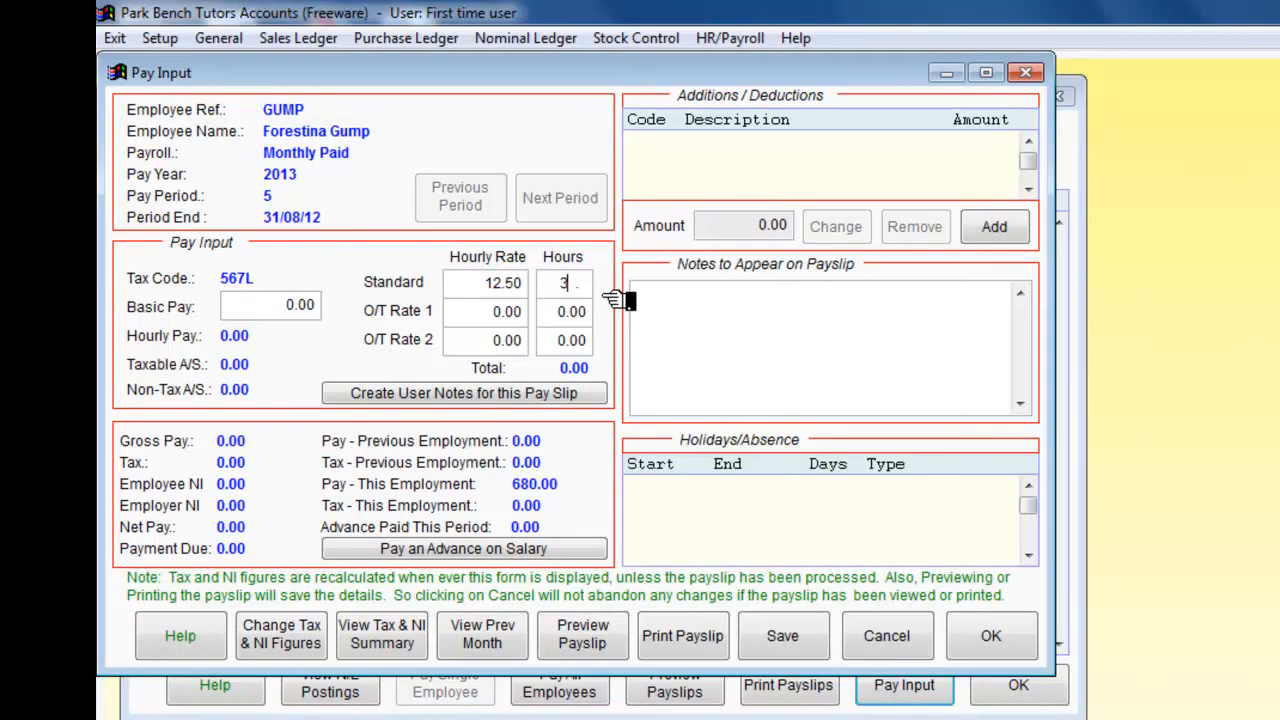
text(5)
key(Tab)
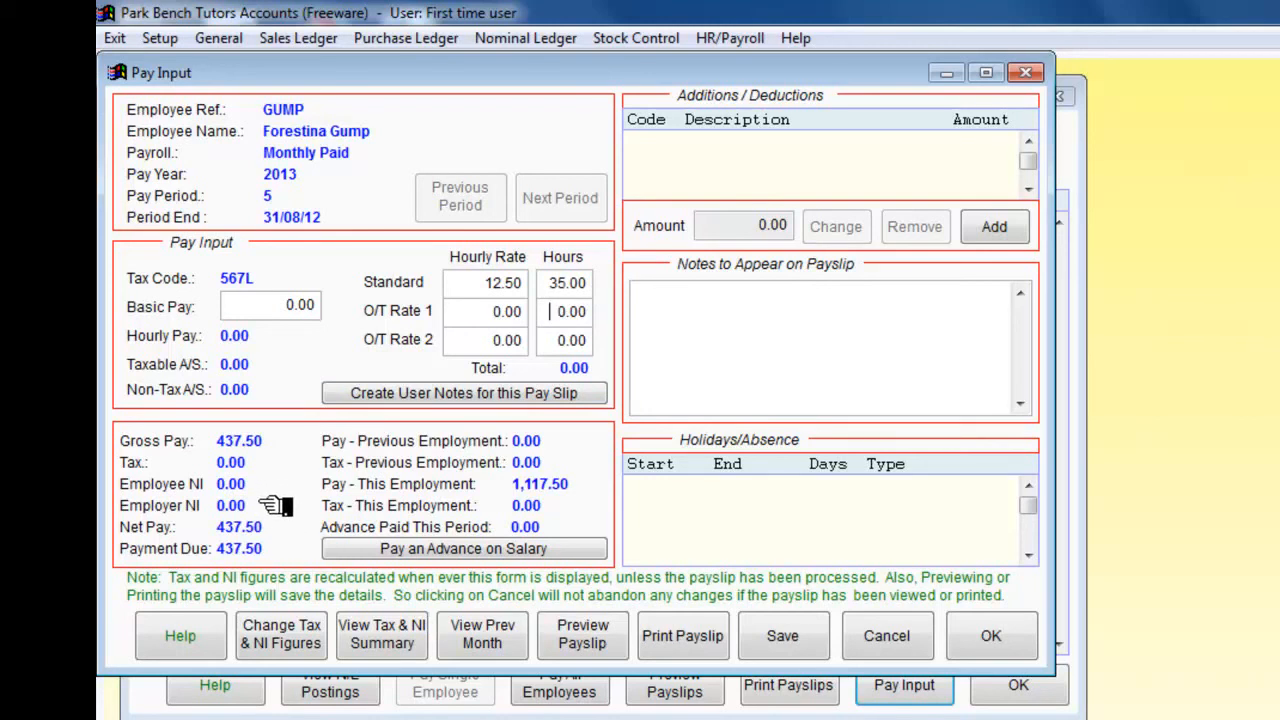
click(782, 633)
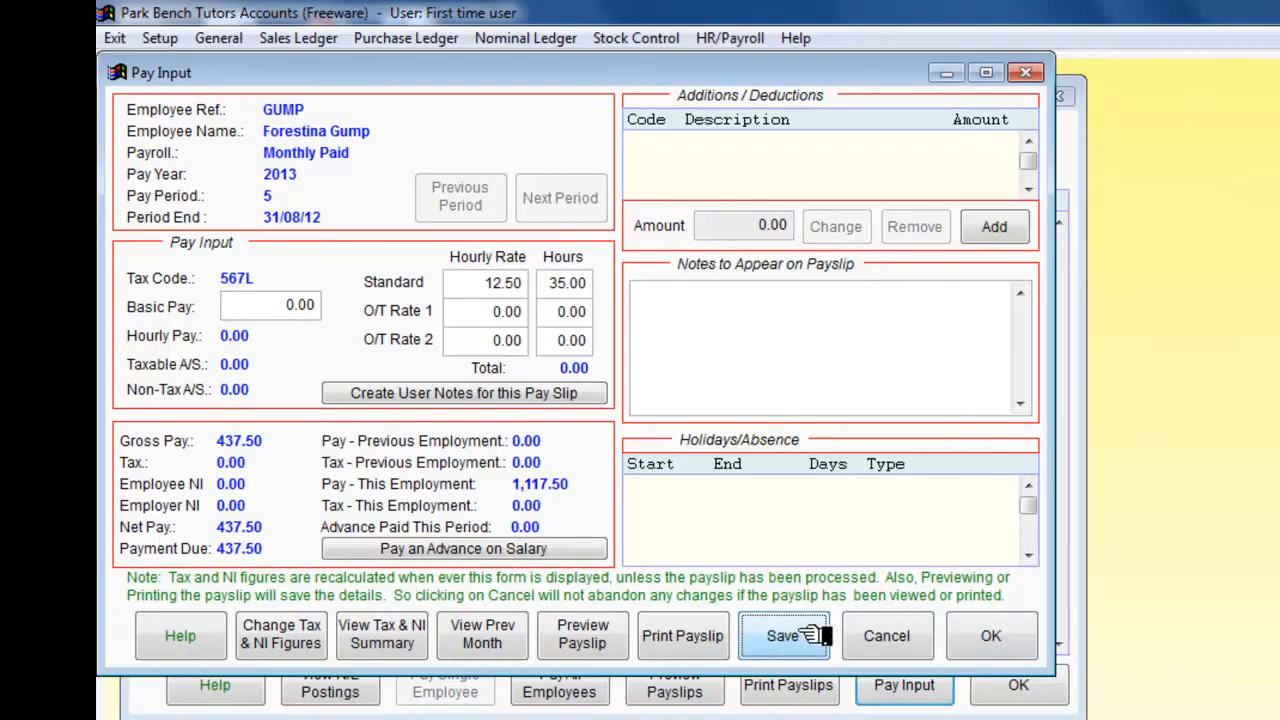
Step: Preview the first employee's payslip, close the preview, then save and close the pay input
click(600, 632)
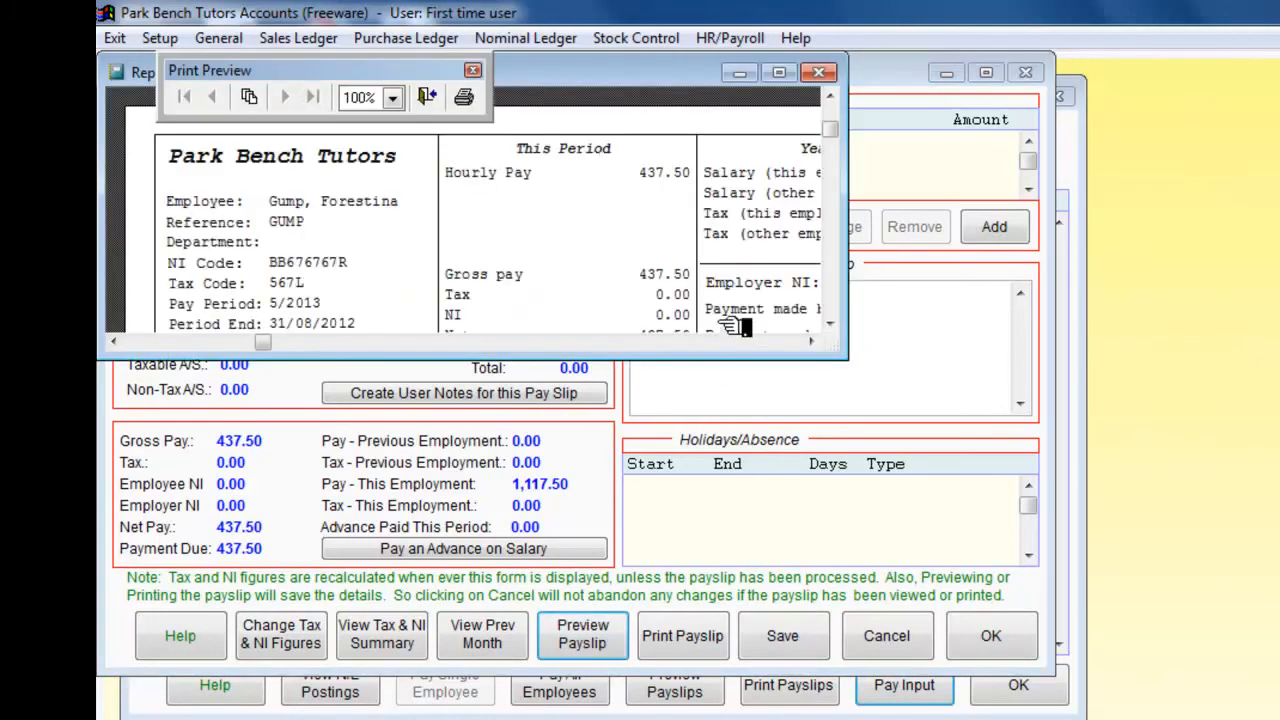
drag(855, 357, 1130, 525)
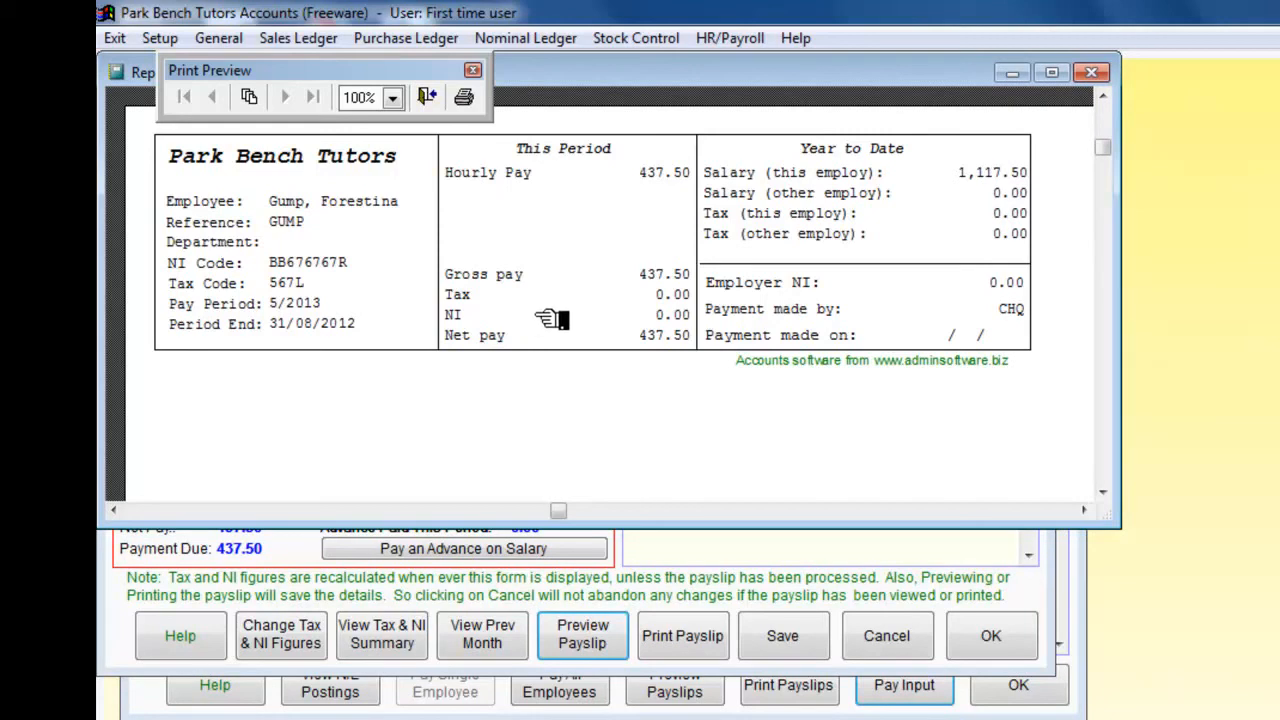
click(1093, 73)
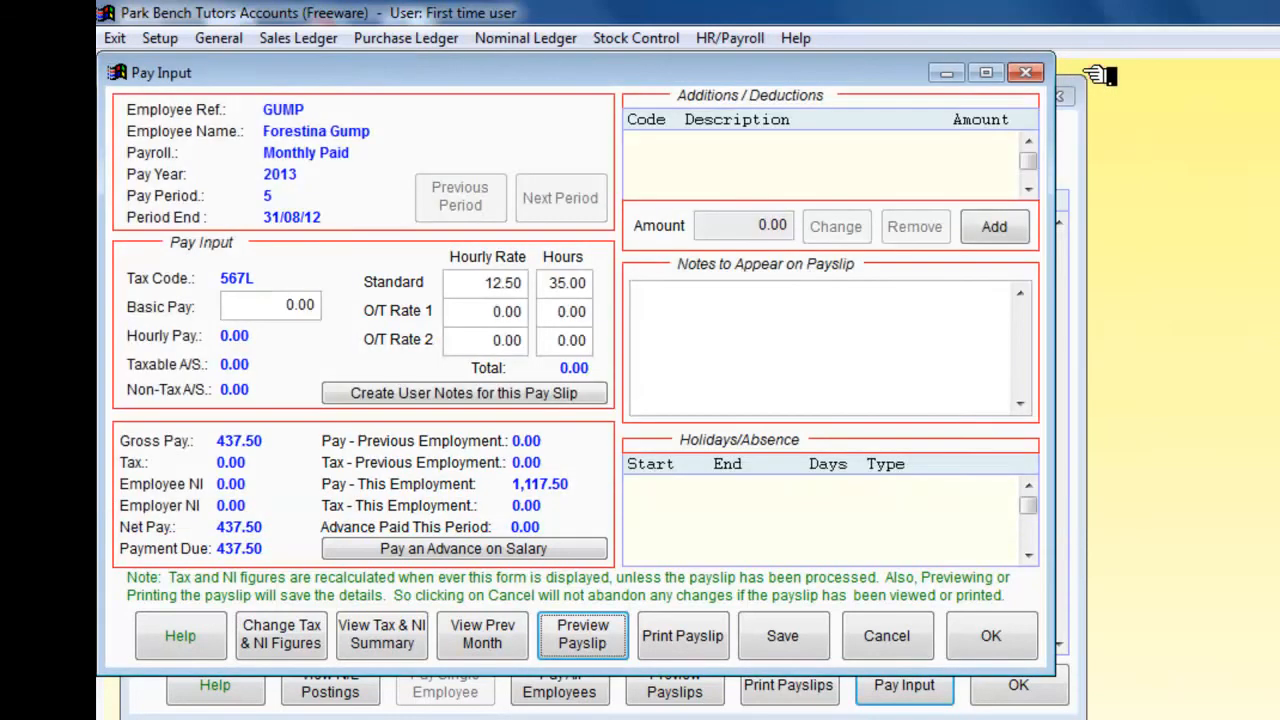
click(790, 635)
click(988, 638)
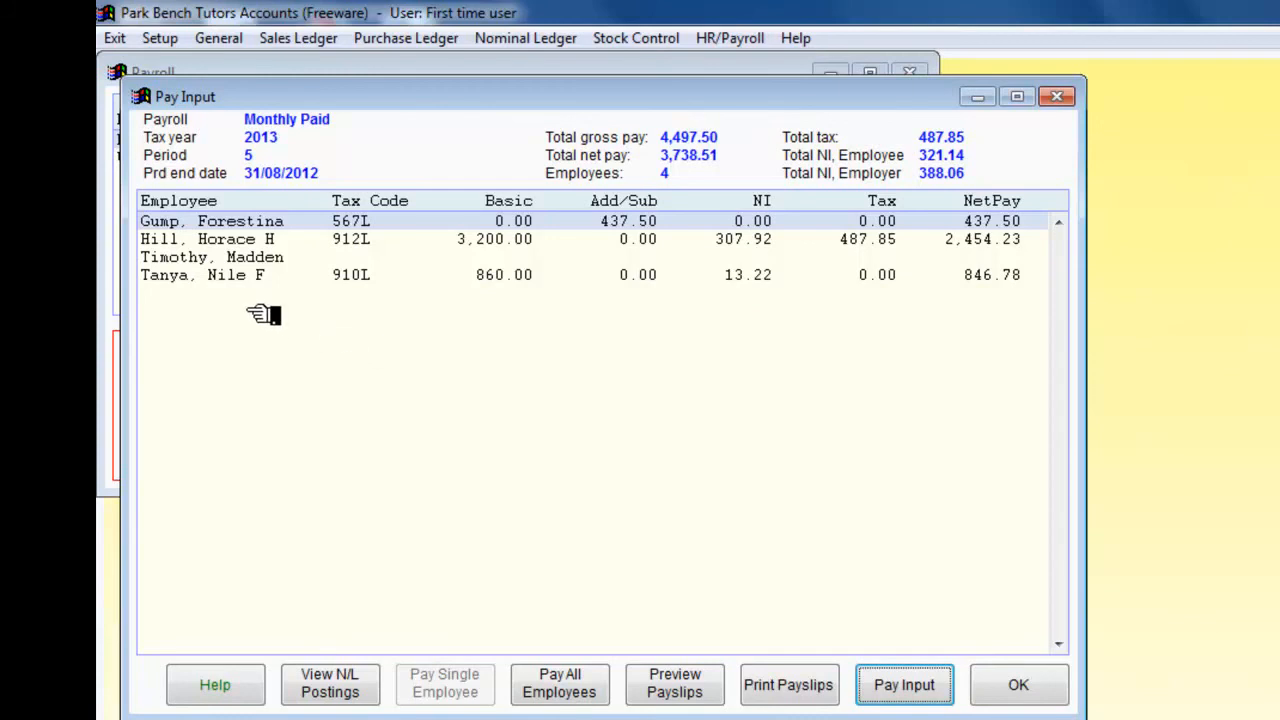
Step: Open the third employee's pay input for this period and set the standard hours to 40
click(209, 260)
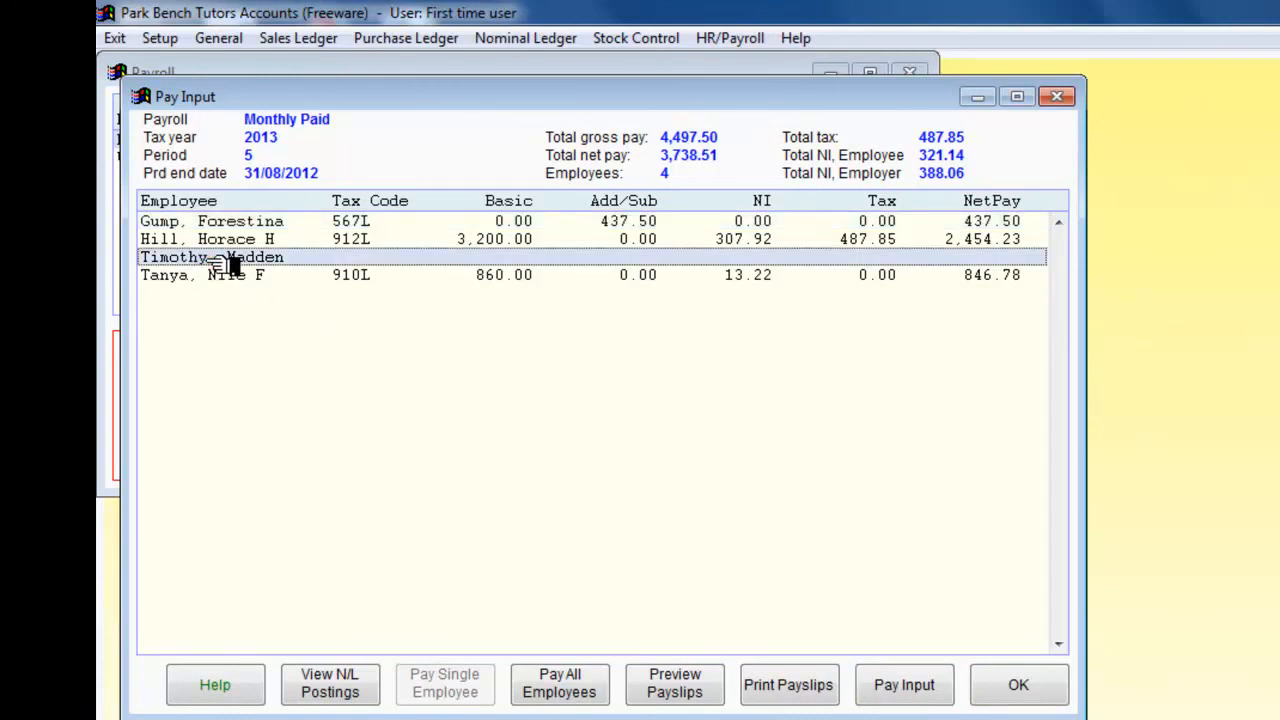
click(905, 686)
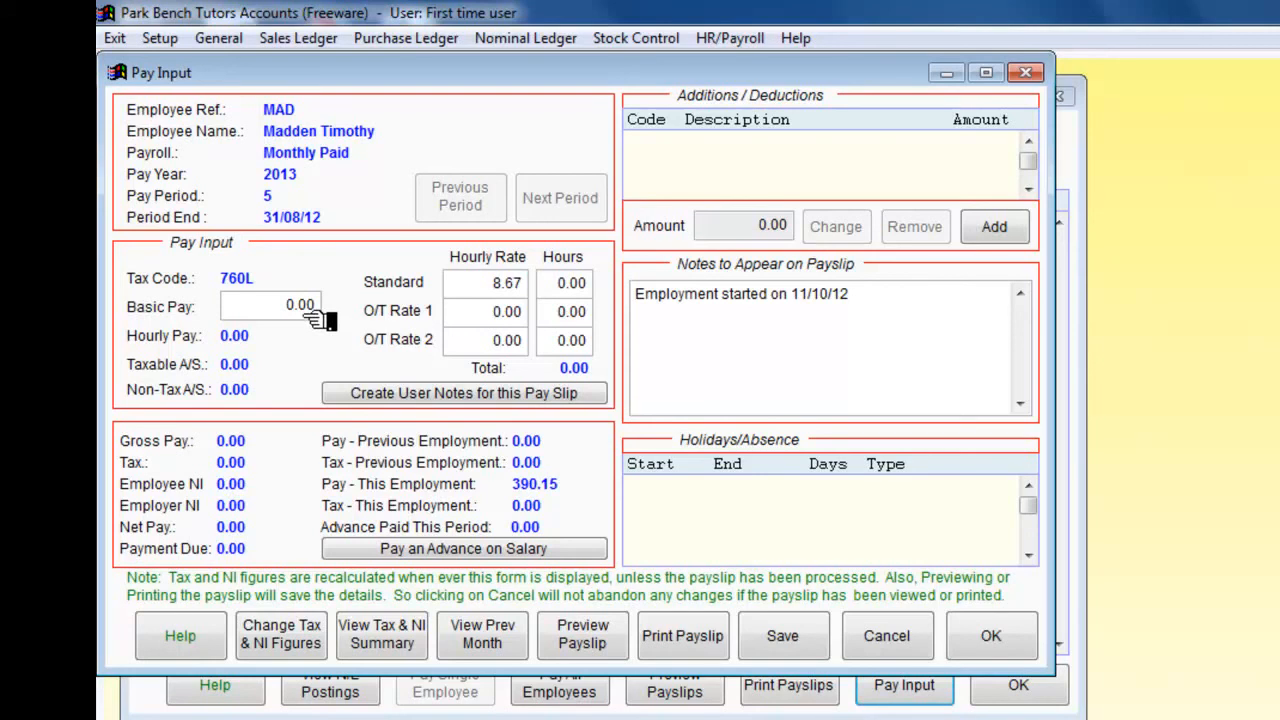
click(560, 284)
text(40.)
key(Tab)
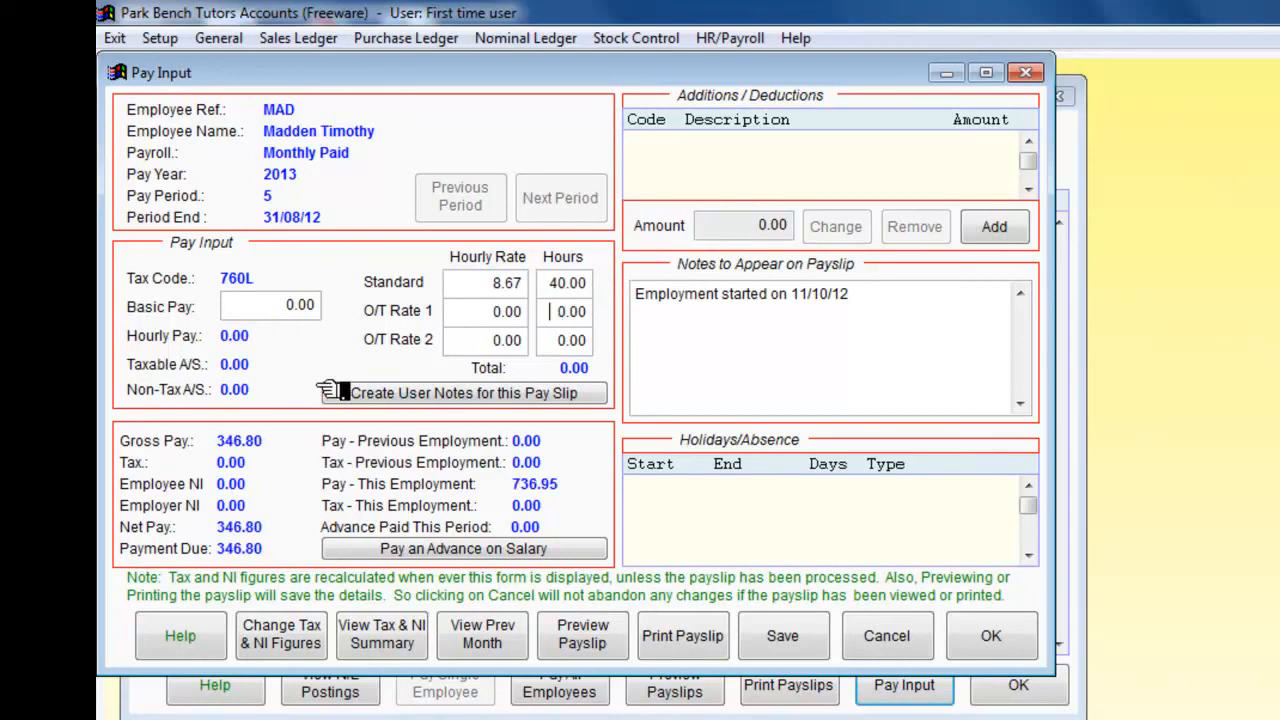
Step: Set overtime rate 1 to 15.00 per hour for 8 hours, then save and close the pay input
click(478, 312)
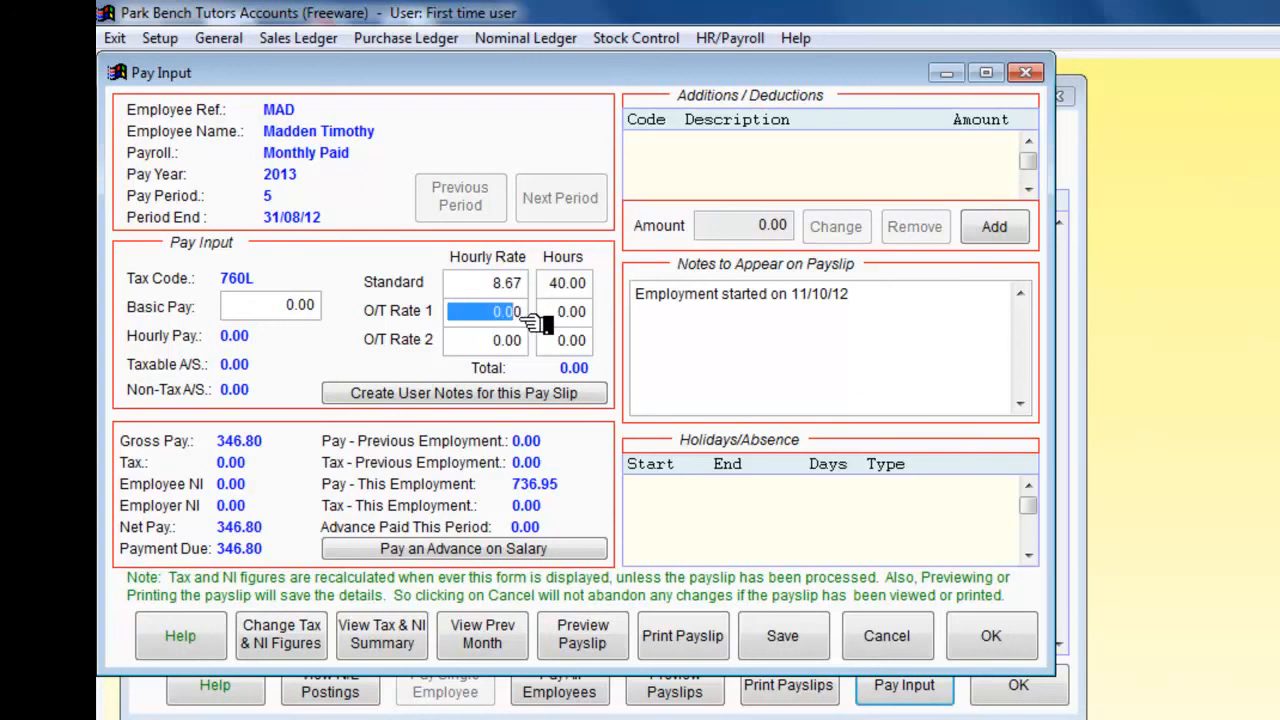
text(15)
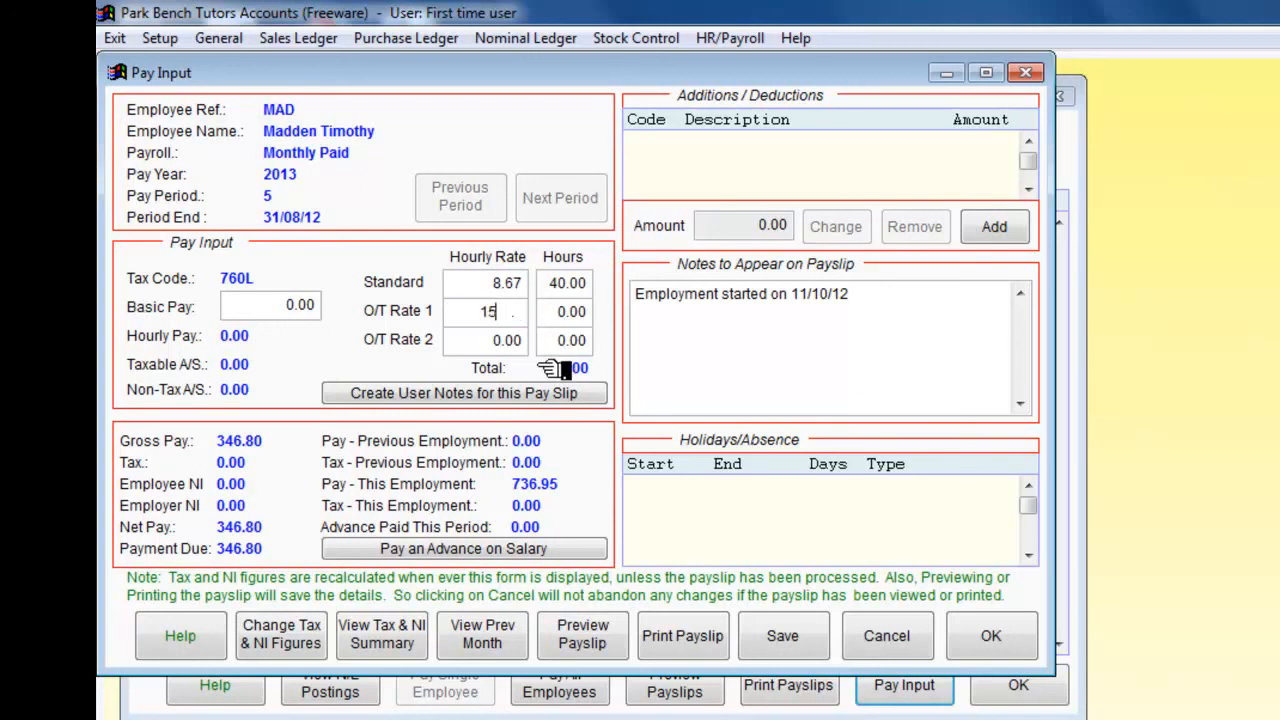
key(Tab)
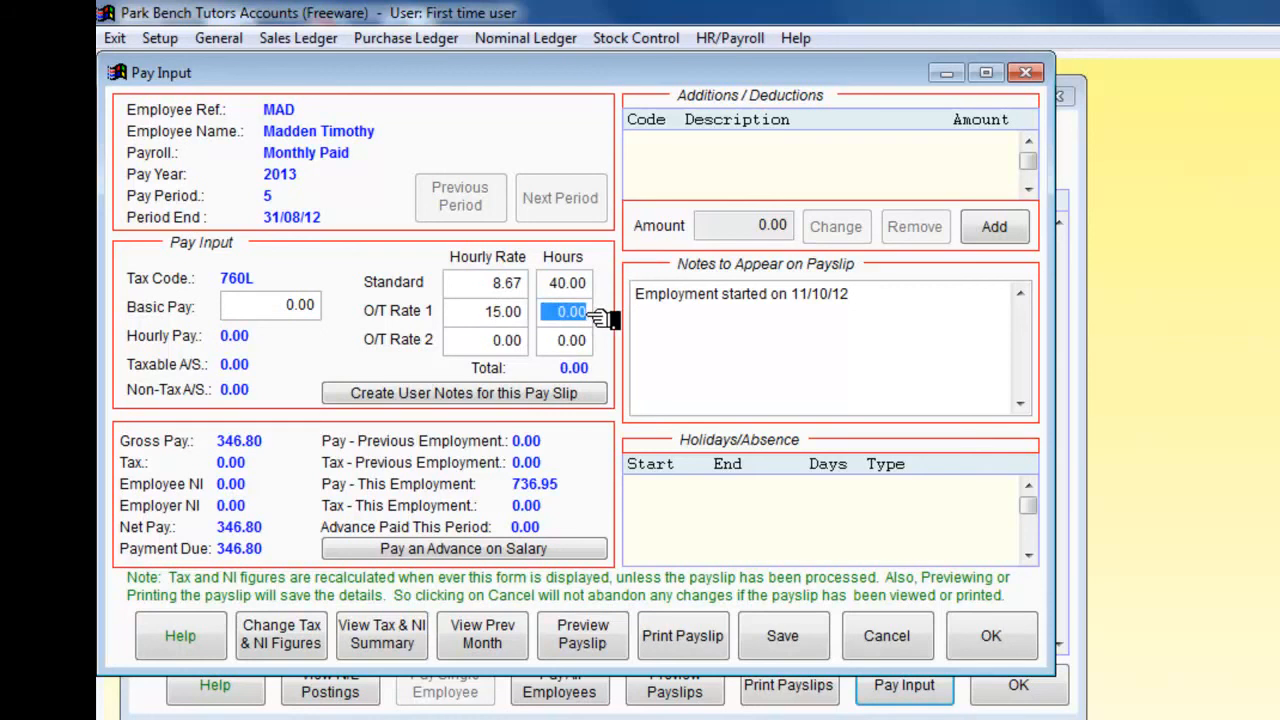
text(8)
key(Return)
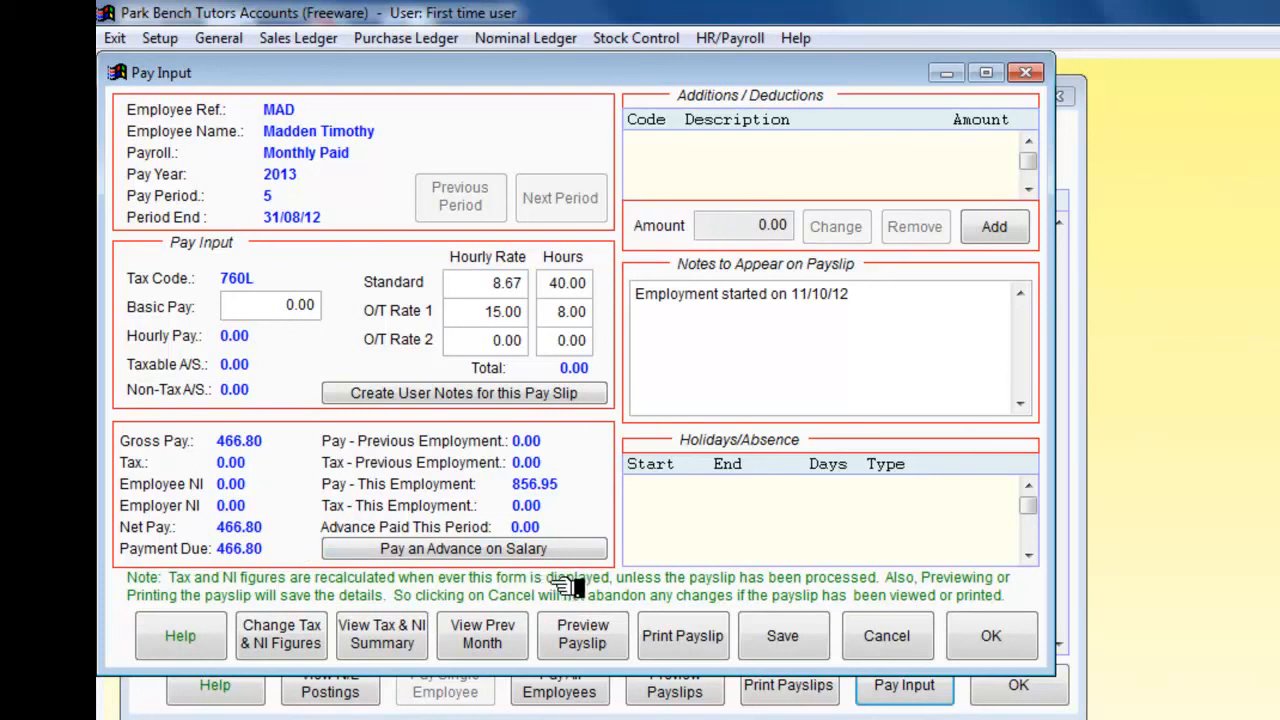
click(784, 638)
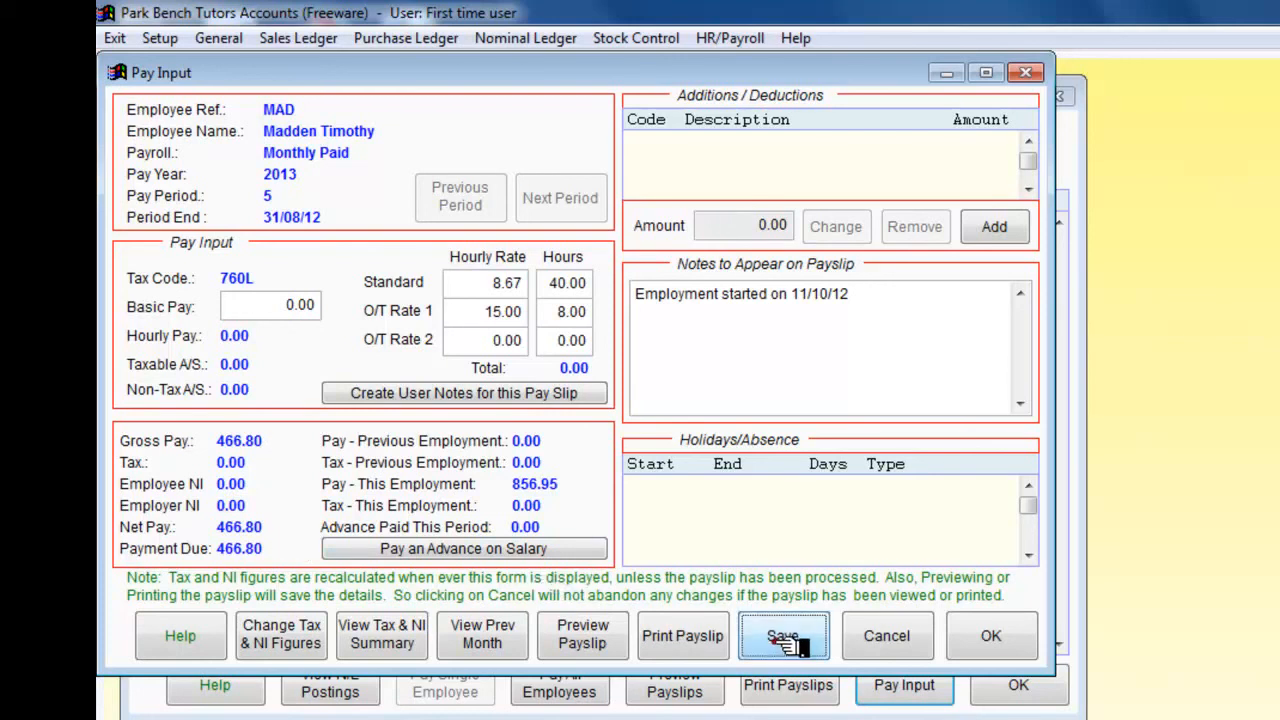
click(993, 638)
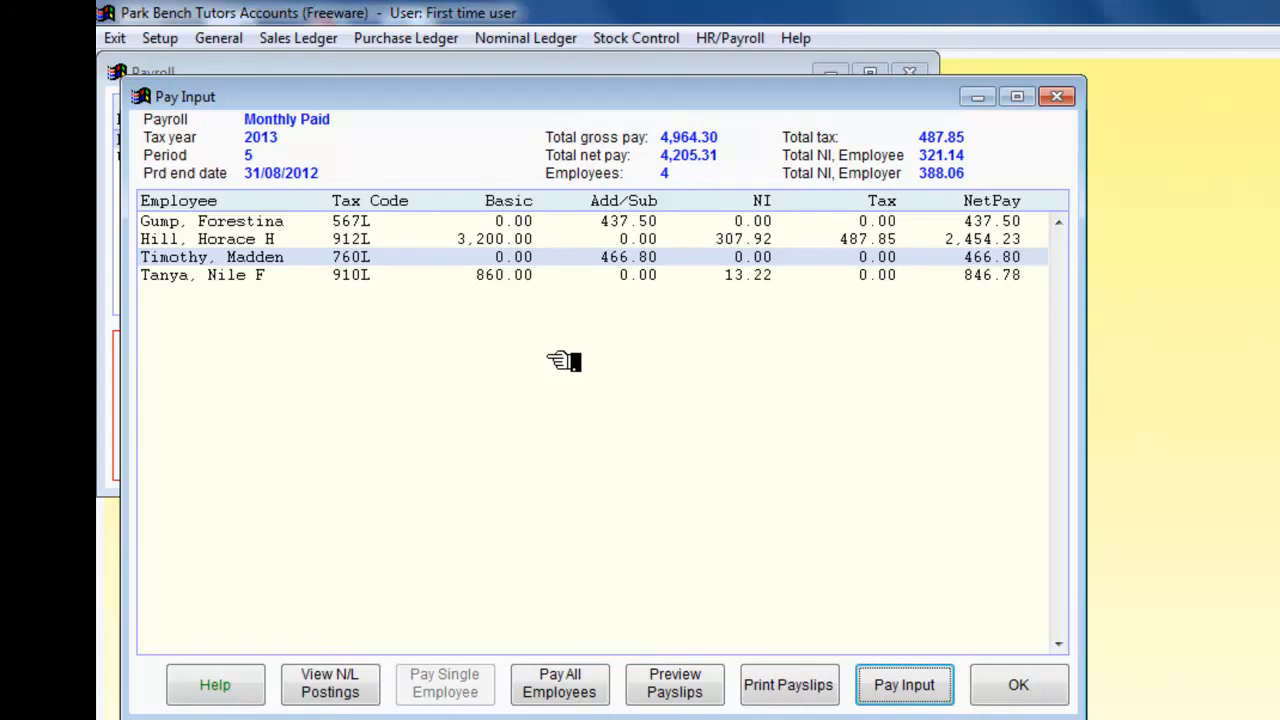
Step: Preview the payslips for all employees, scroll through them, and close the preview
click(692, 684)
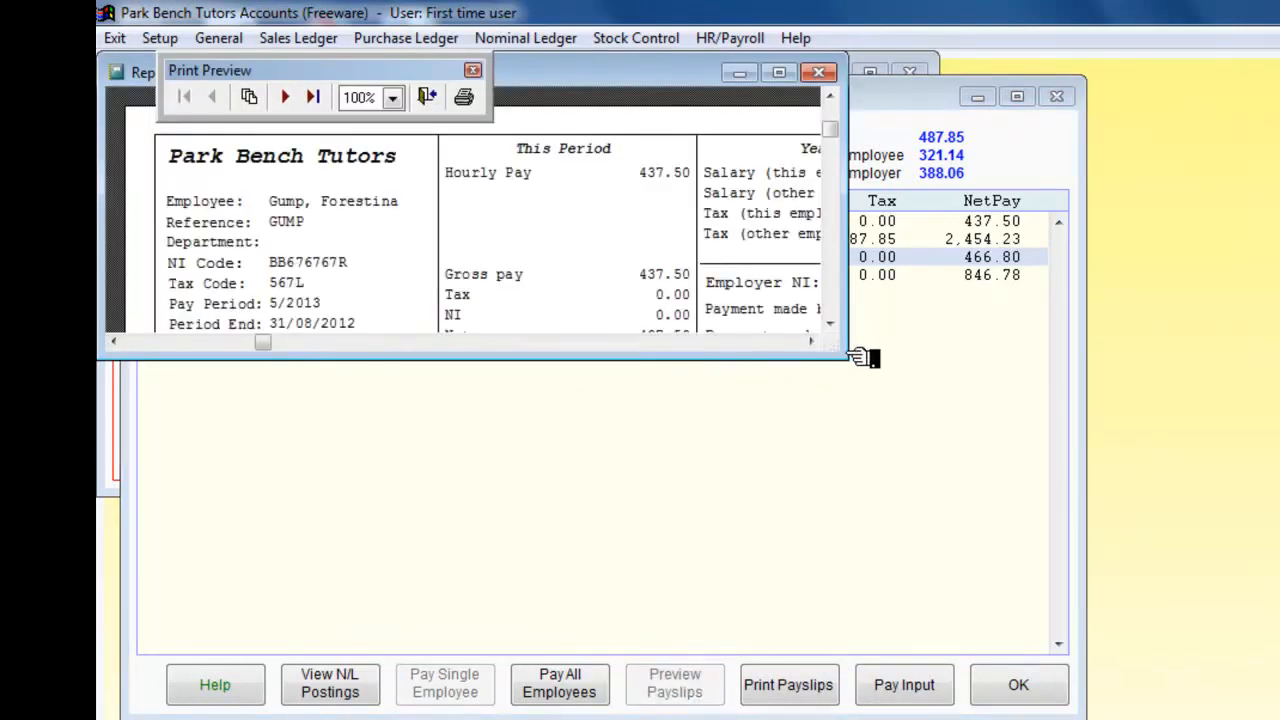
drag(858, 357, 1143, 526)
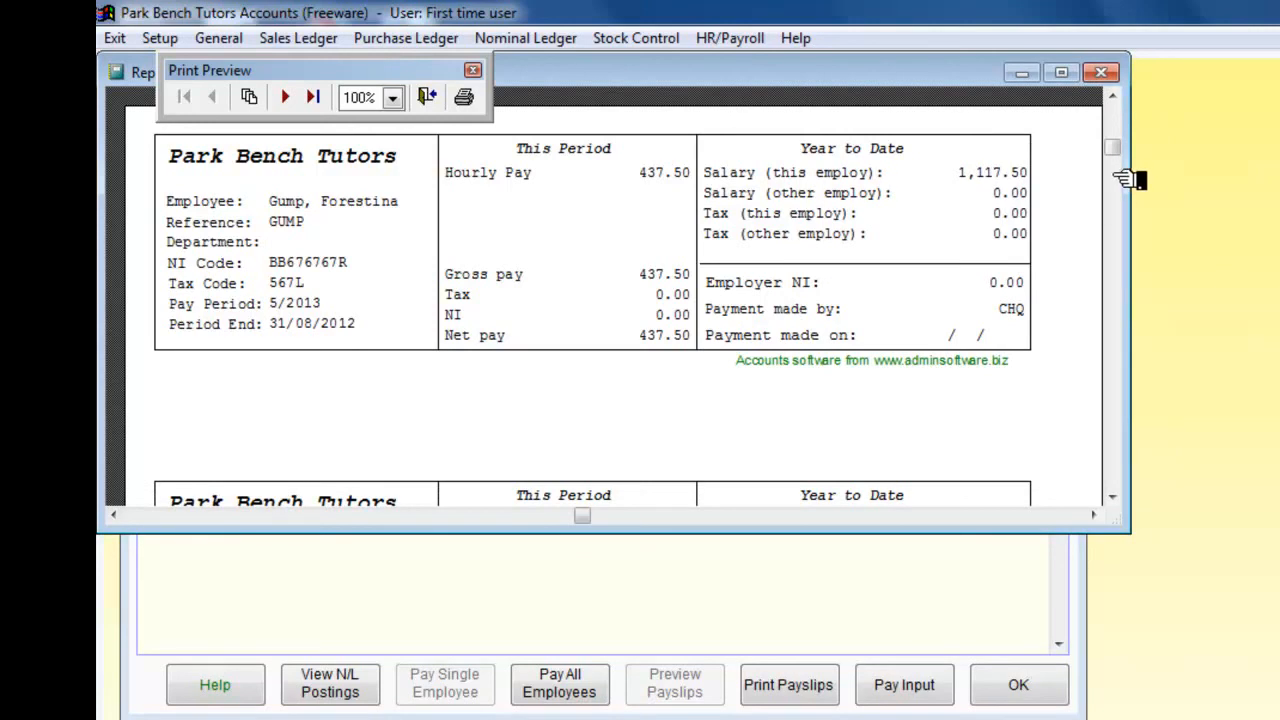
drag(1114, 150, 1115, 174)
scroll(1058, 287, down, 6)
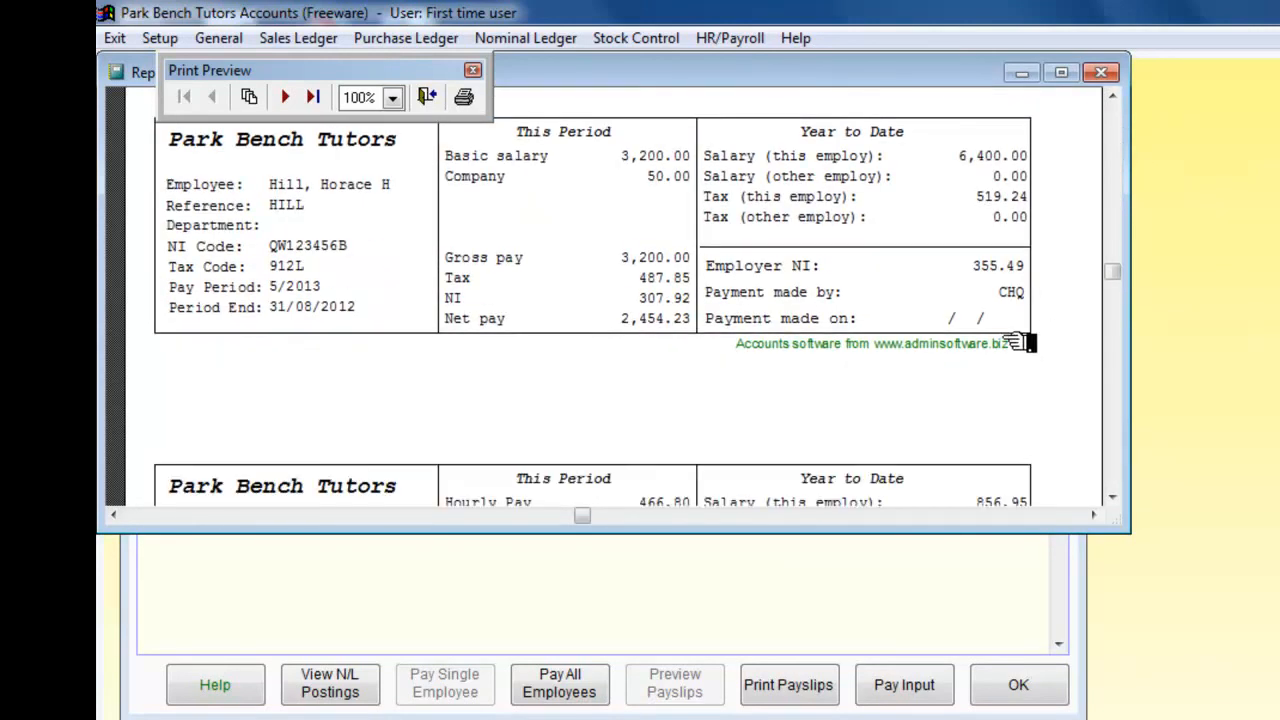
scroll(1015, 343, down, 7)
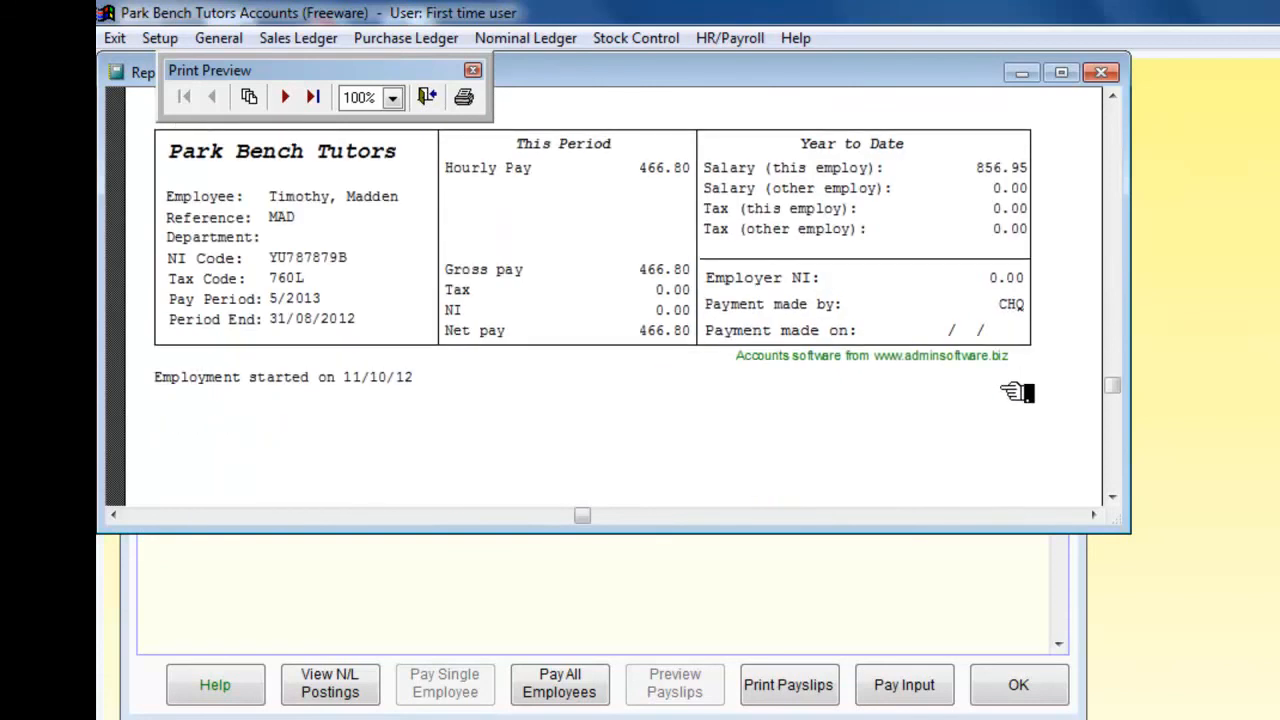
scroll(1010, 394, down, 8)
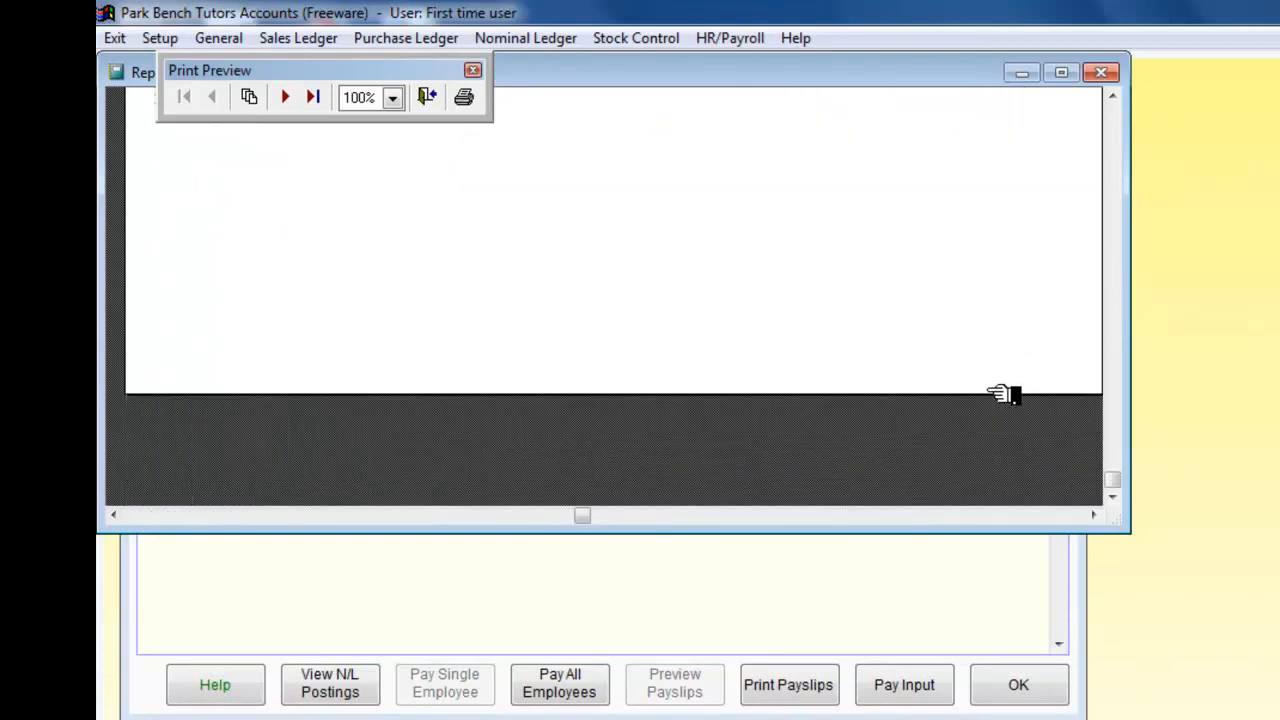
scroll(1010, 390, up, 20)
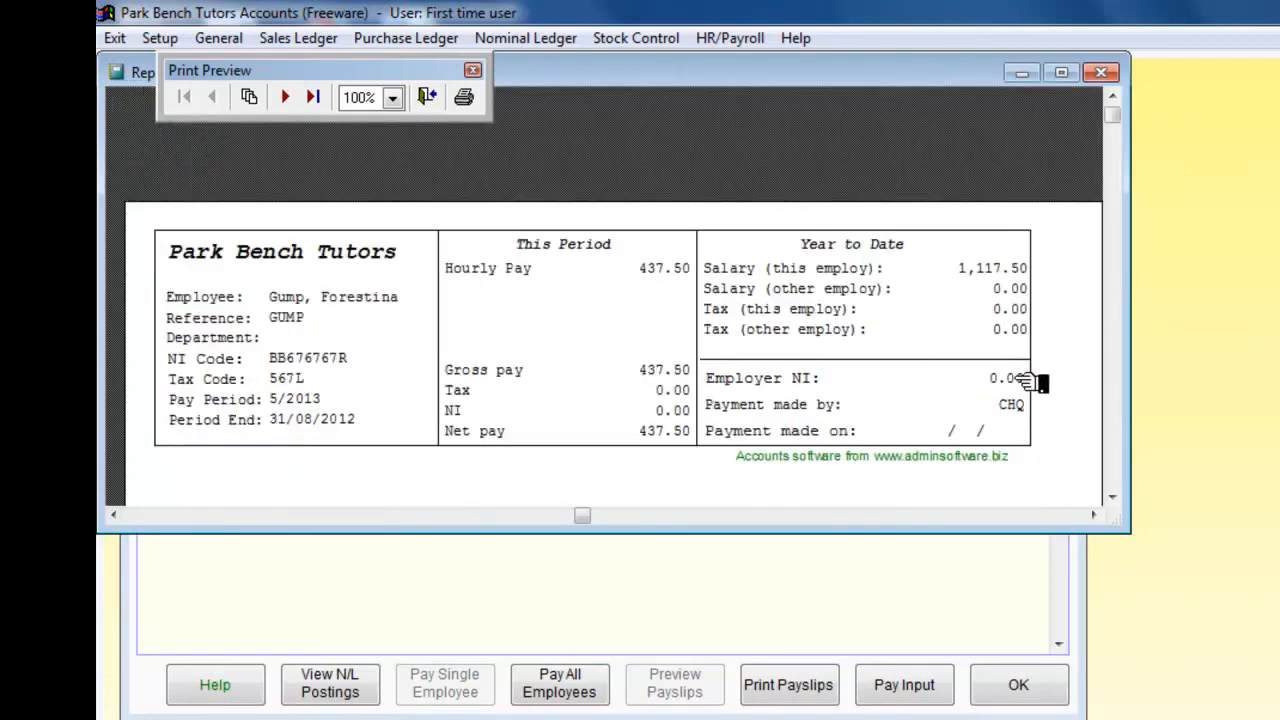
click(1101, 72)
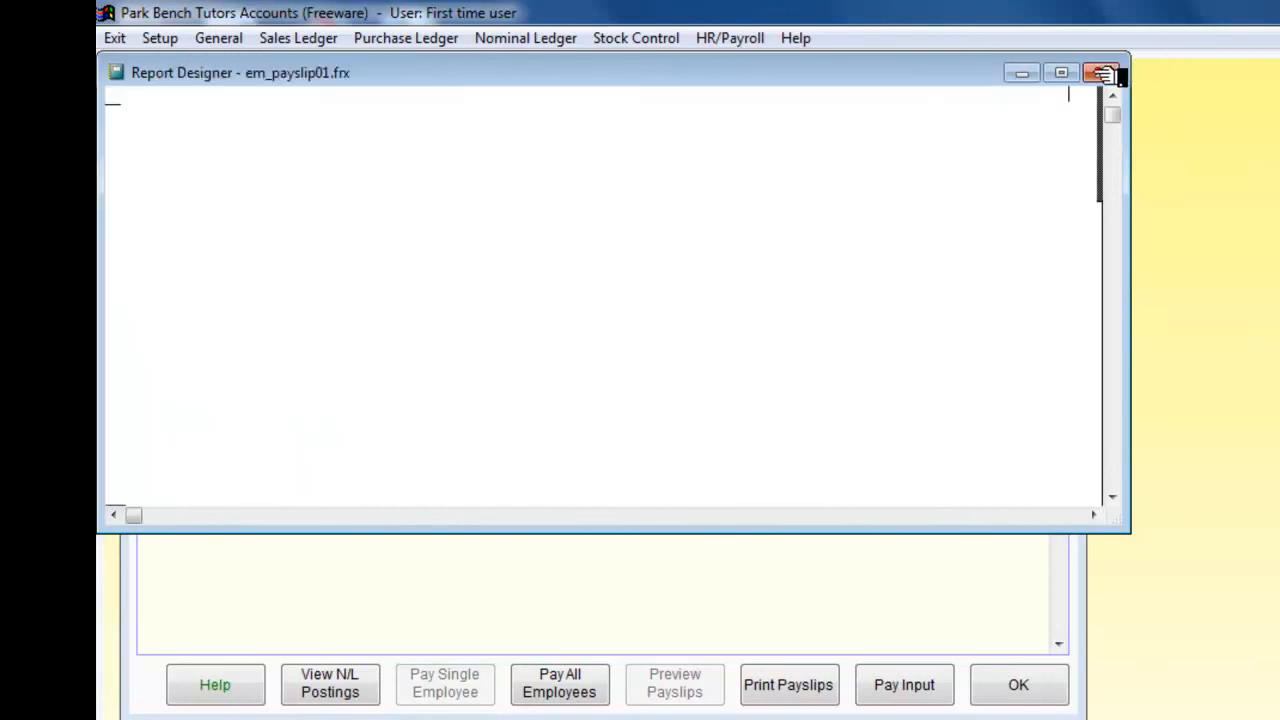
click(1099, 72)
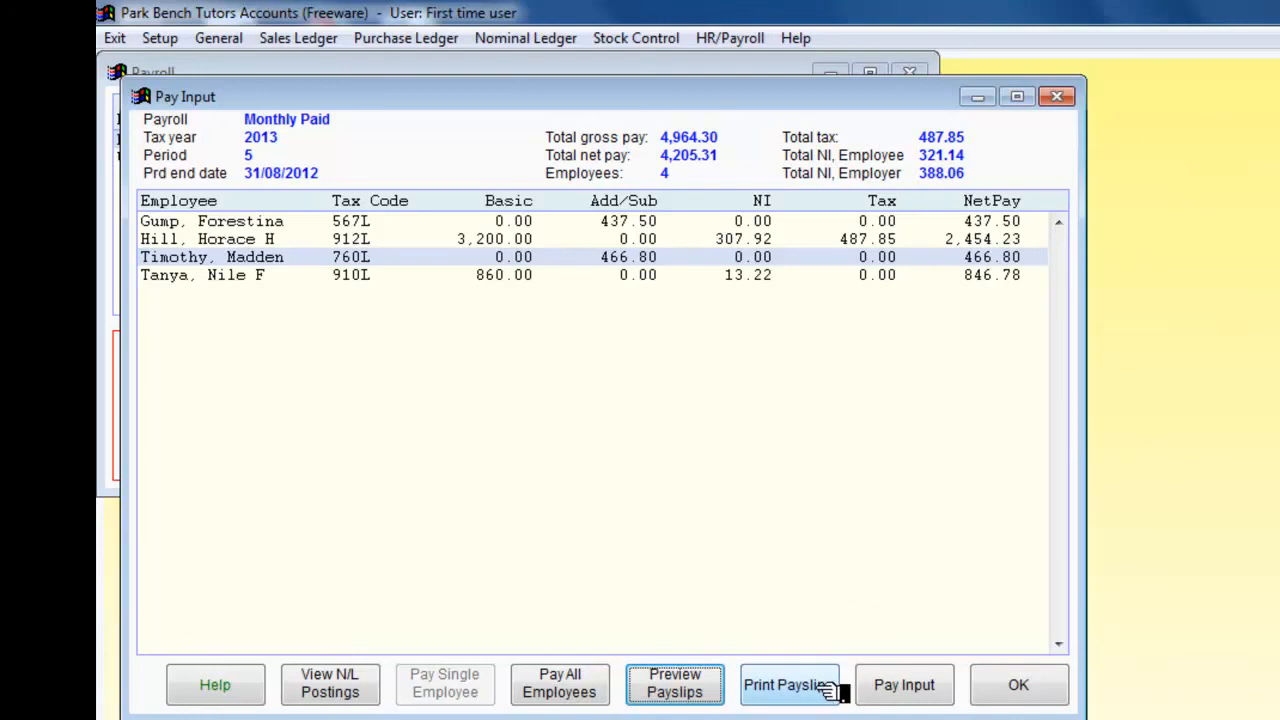
Step: Pay all employees for the period, accepting the payment date and cheque method
click(563, 684)
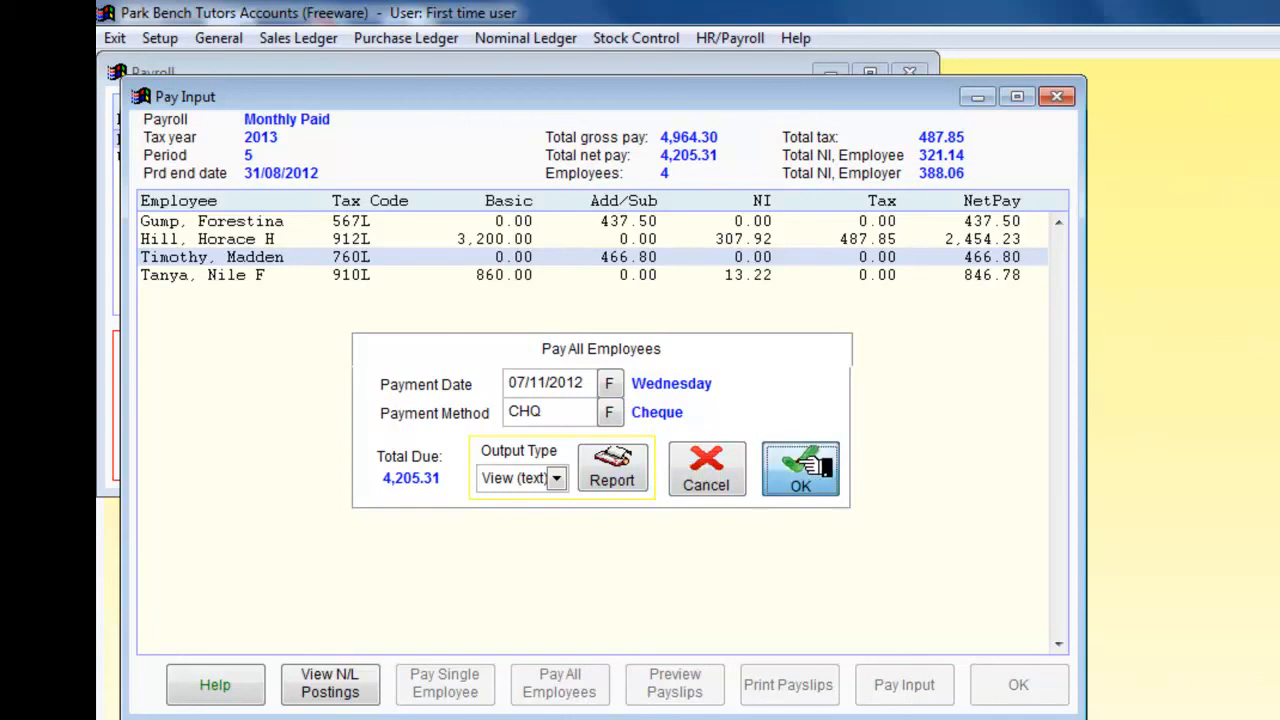
click(800, 465)
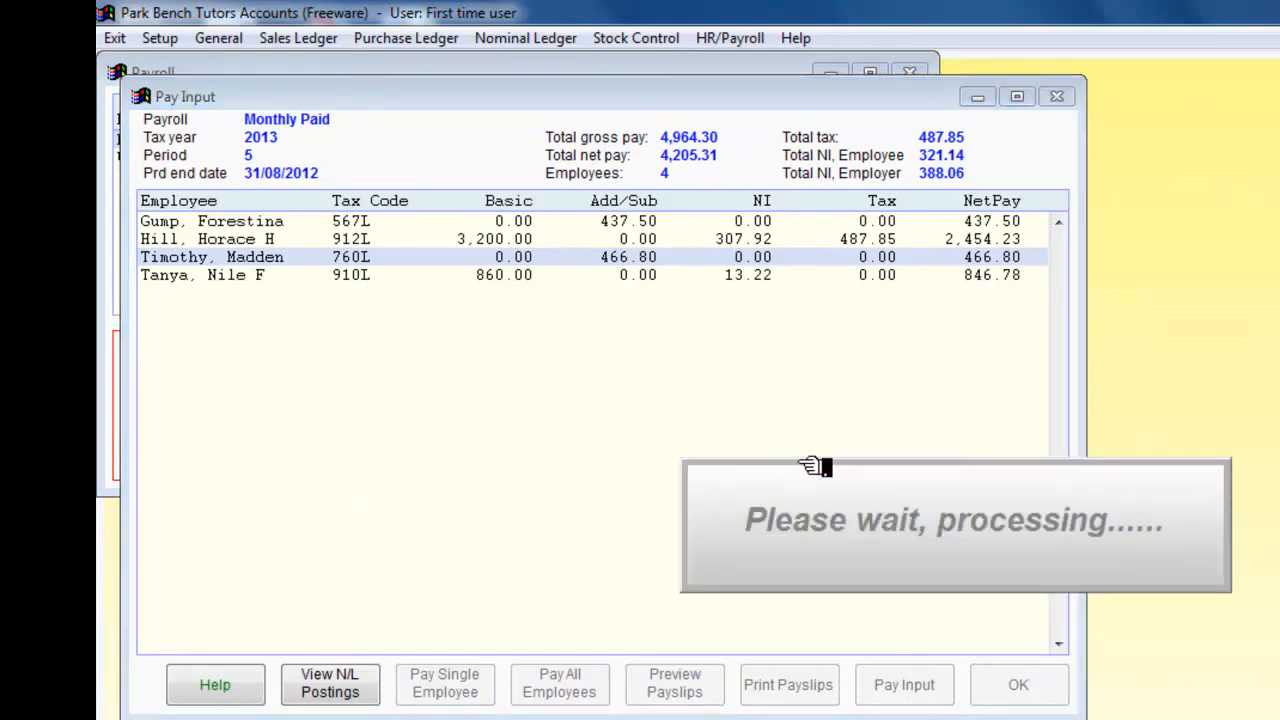